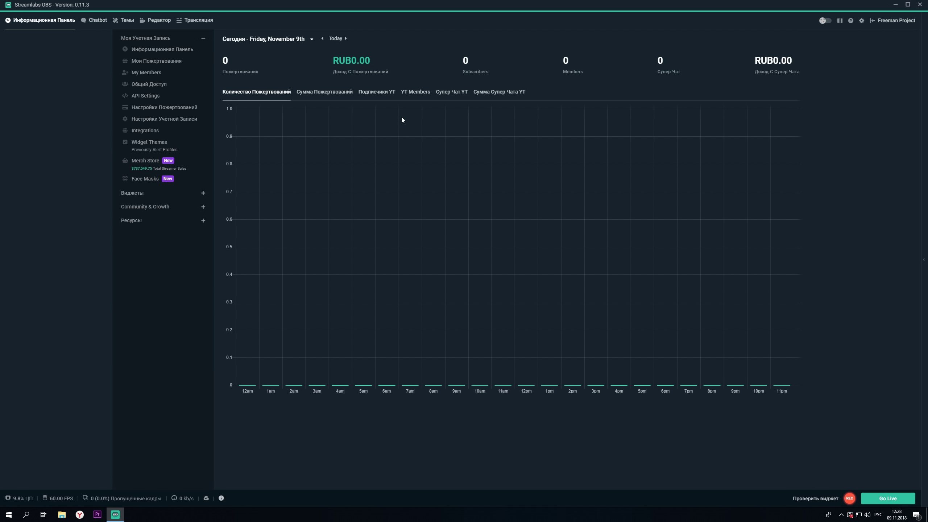
Step: In the stream settings, choose Streaming Services with YouTube / YouTube Gaming as the service and Primary YouTube ingest server as the server
left_click(861, 20)
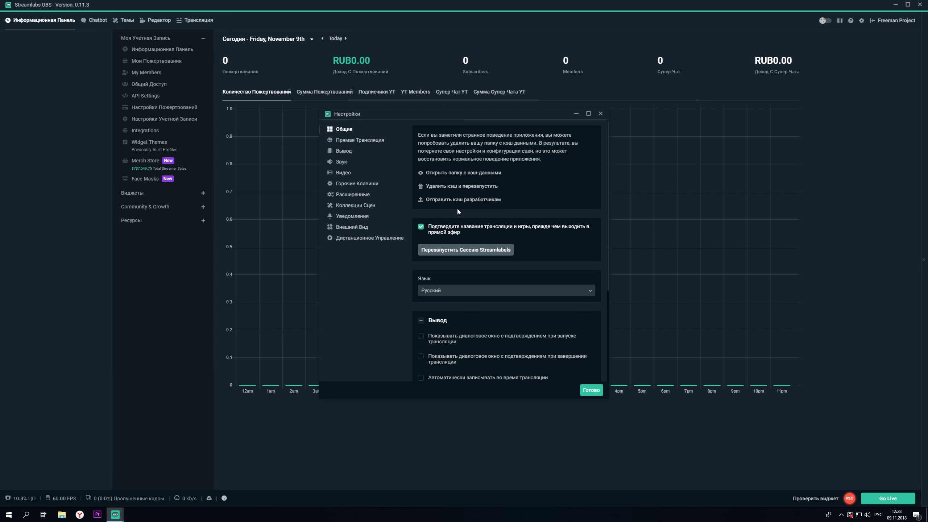
left_click(372, 142)
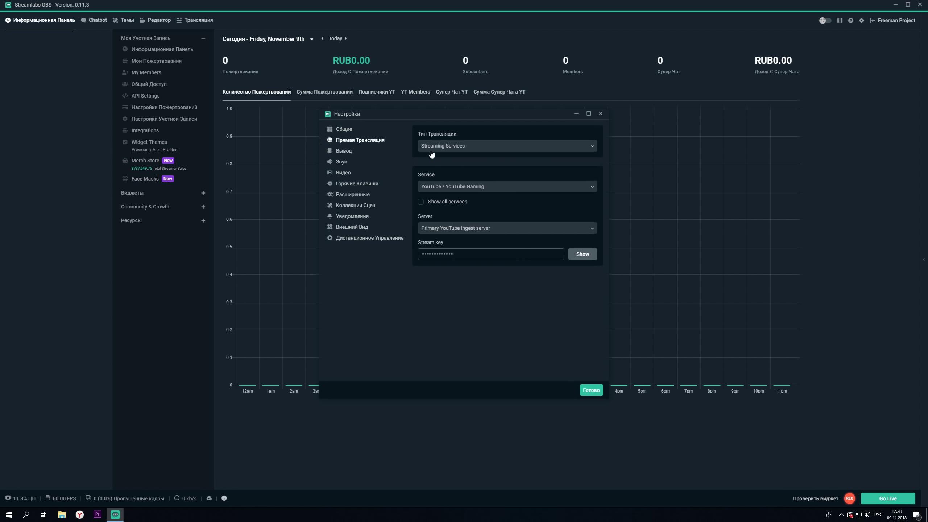
left_click(462, 146)
left_click(449, 158)
left_click(439, 187)
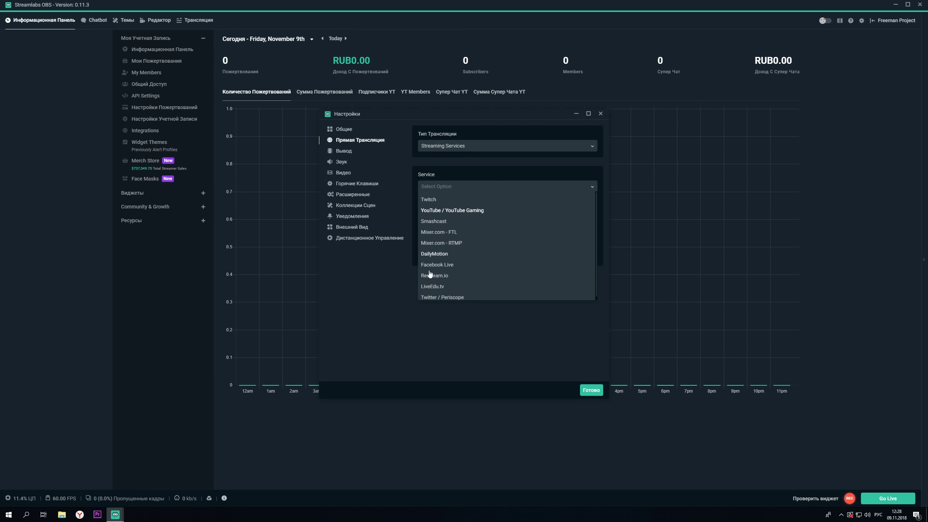
left_click(443, 210)
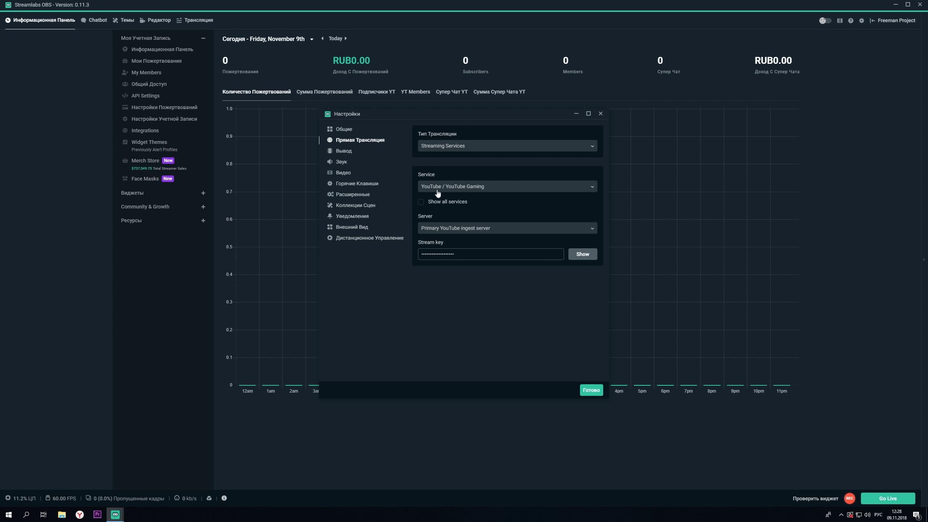
left_click(431, 228)
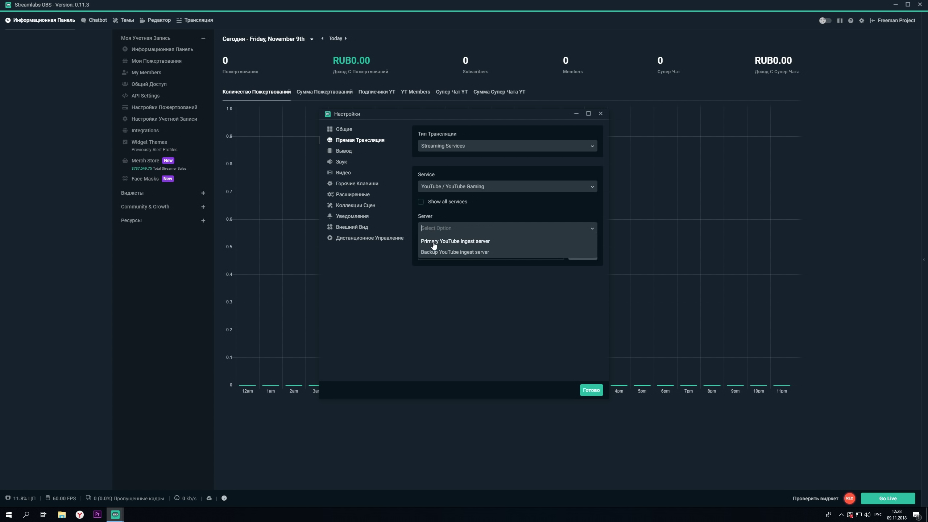
left_click(435, 245)
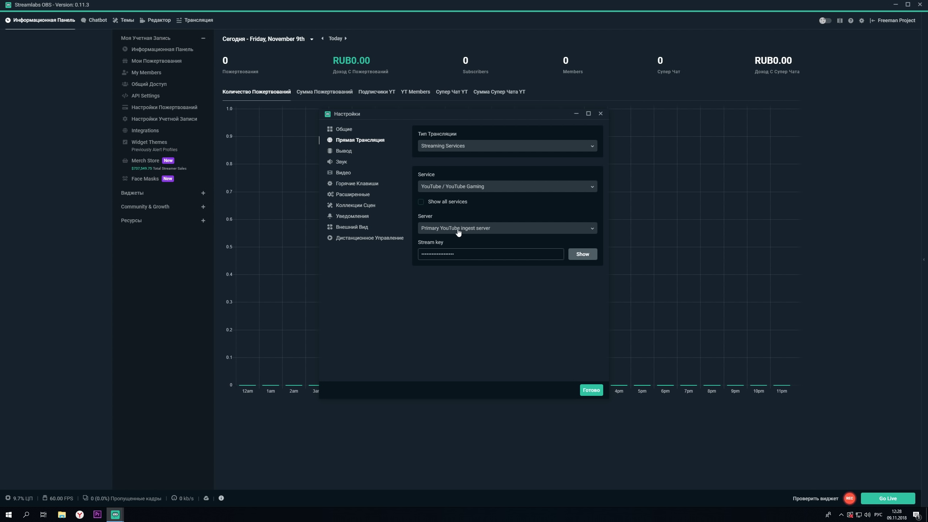
Step: Switch the server to Backup YouTube ingest server and back to Primary YouTube ingest server
left_click(457, 229)
left_click(444, 253)
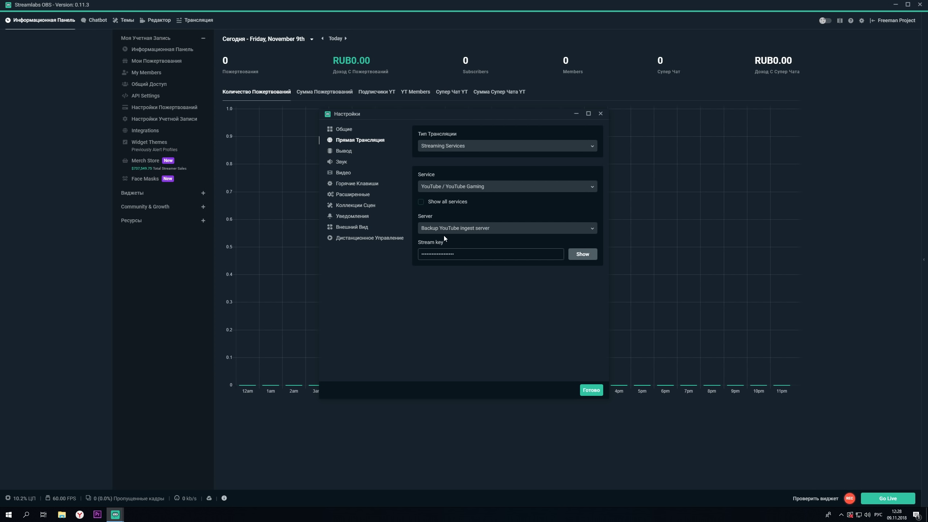
left_click(444, 232)
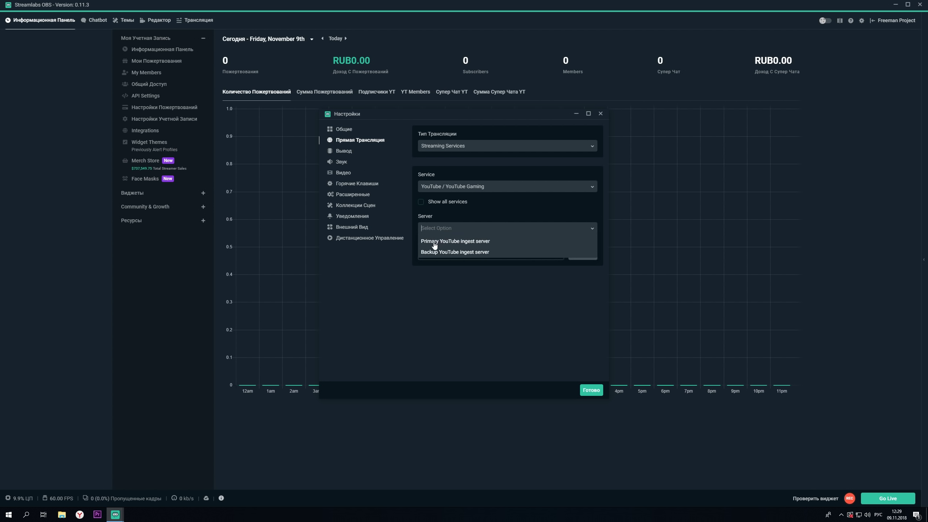
left_click(434, 243)
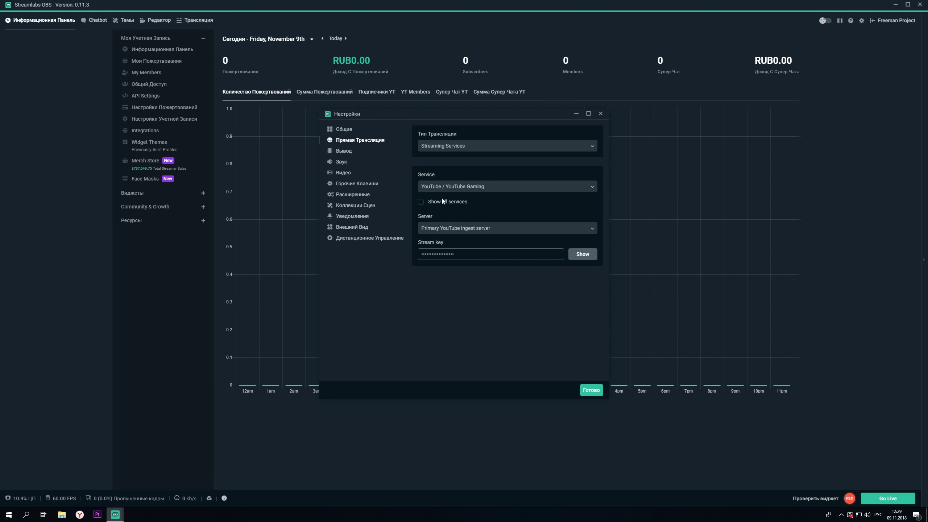
Step: Open the output settings and select Simple as the output mode
left_click(349, 151)
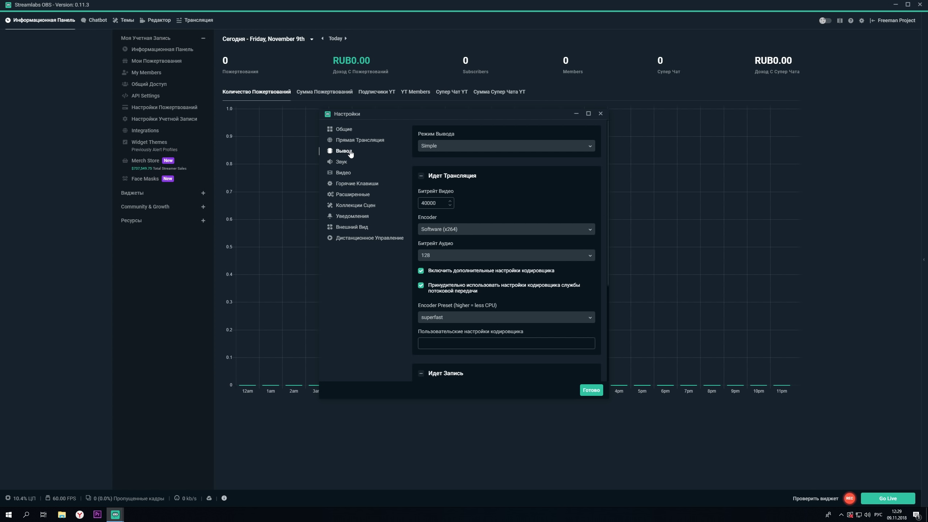
left_click(435, 149)
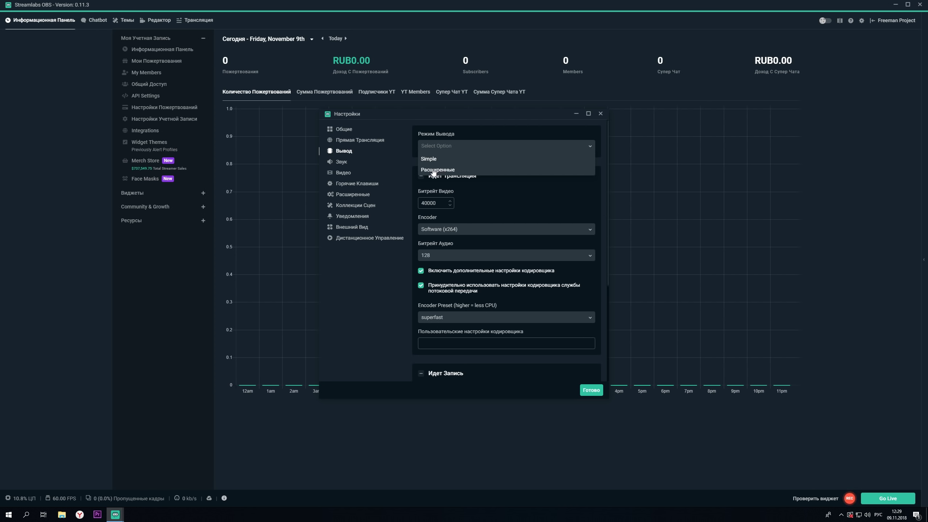
left_click(439, 160)
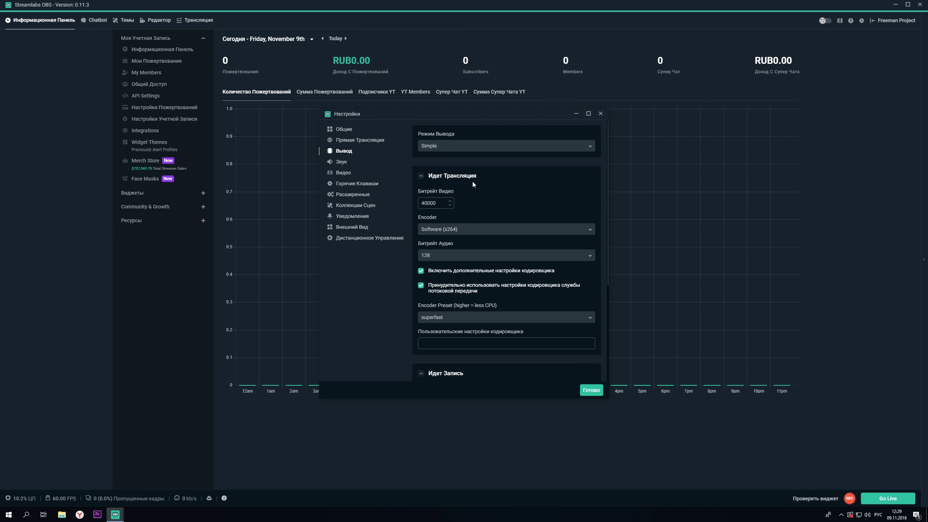
Step: Set the streaming video bitrate to 18000 and the encoder preset to veryfast
scroll(446, 172, "down", 1)
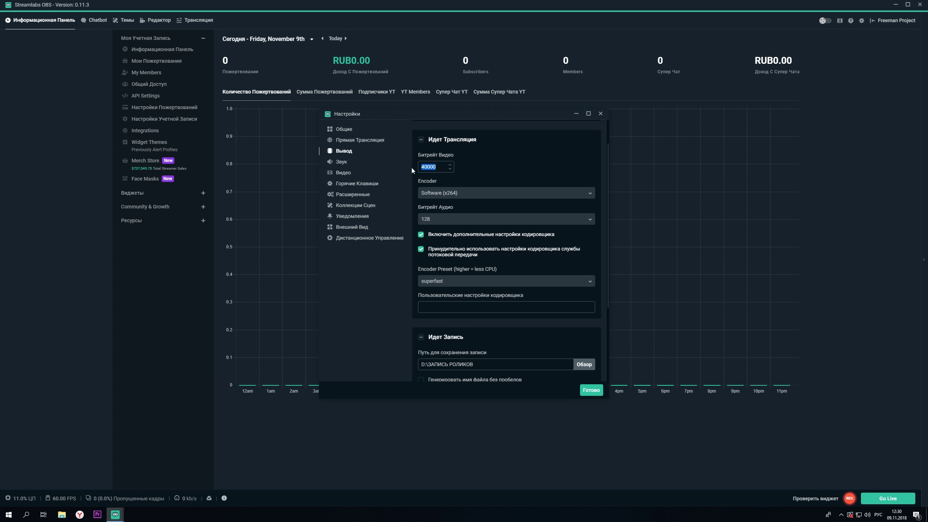
left_click(433, 167)
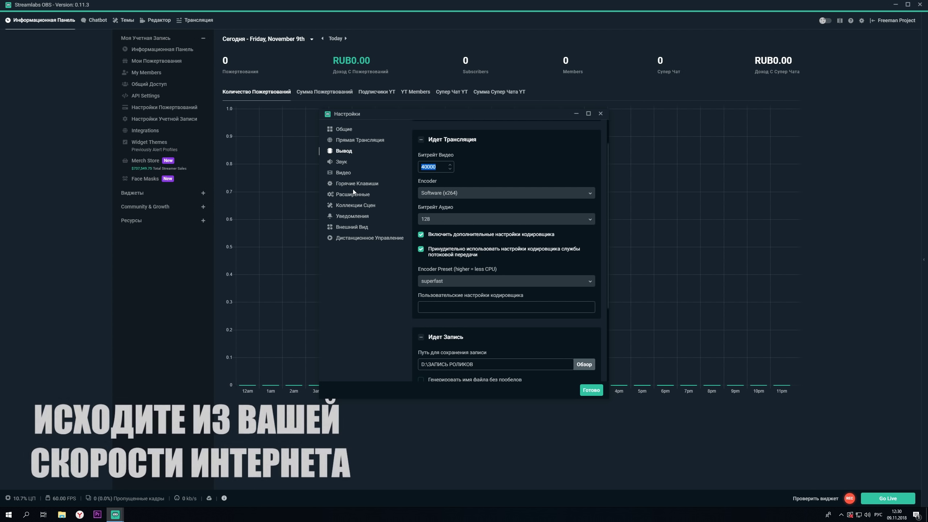
key("BackSpace")
key("BackSpace")
key("BackSpace")
key("BackSpace")
key("BackSpace")
type("18000")
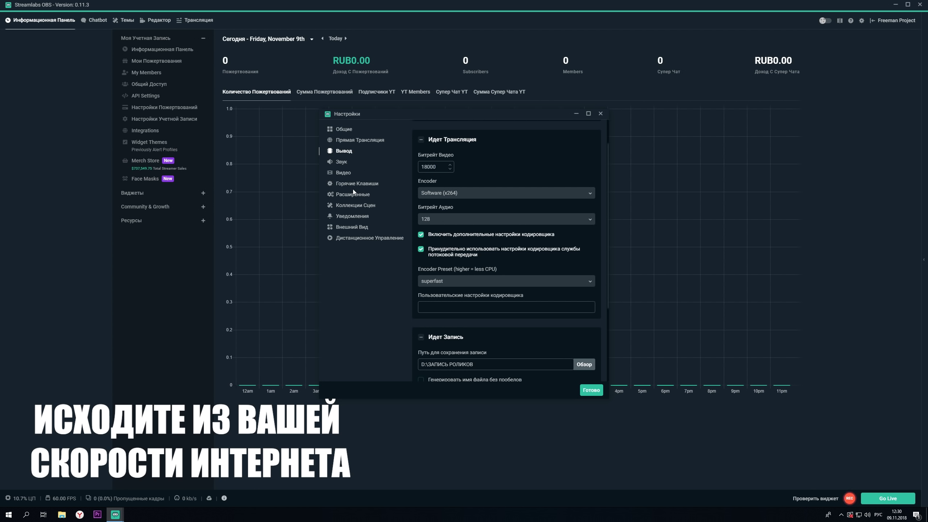
left_click(444, 280)
left_click(441, 320)
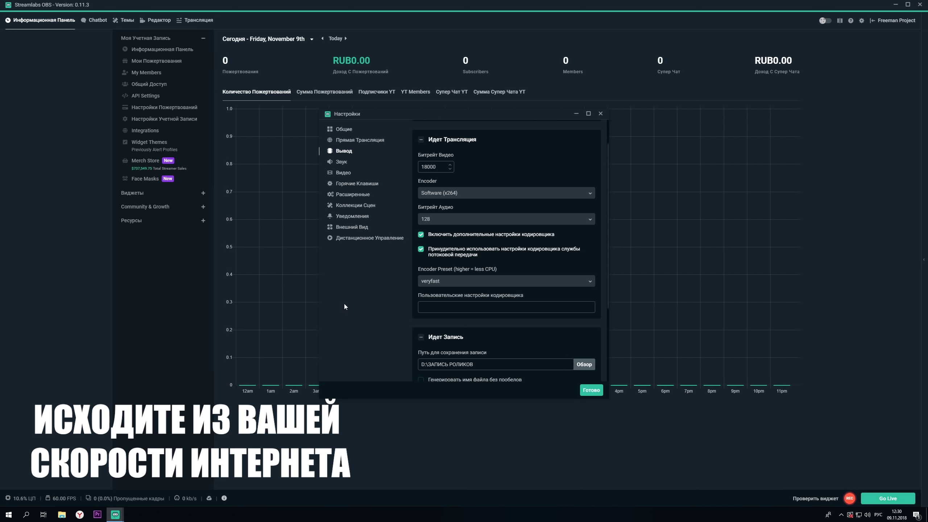
Step: Set the encoder preset to superfast and the streaming video bitrate to 40000
left_click(439, 286)
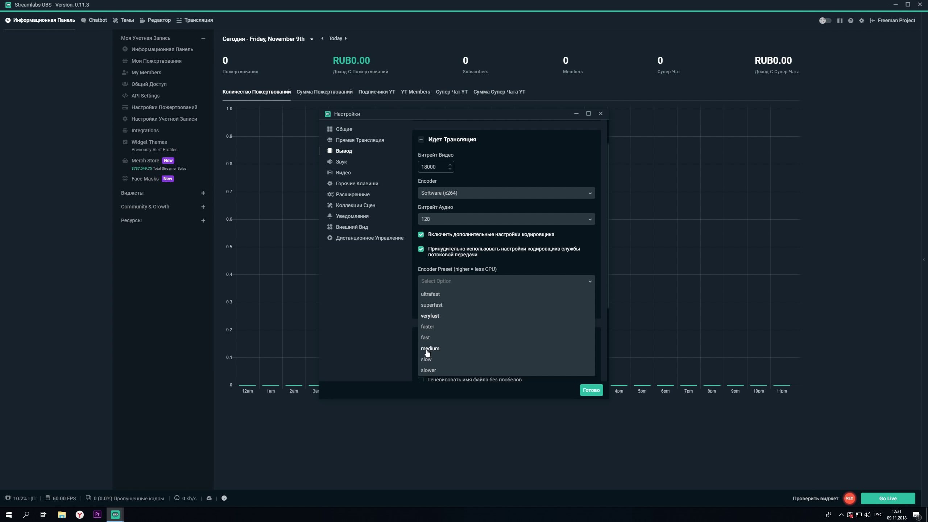
left_click(429, 305)
double_click(430, 167)
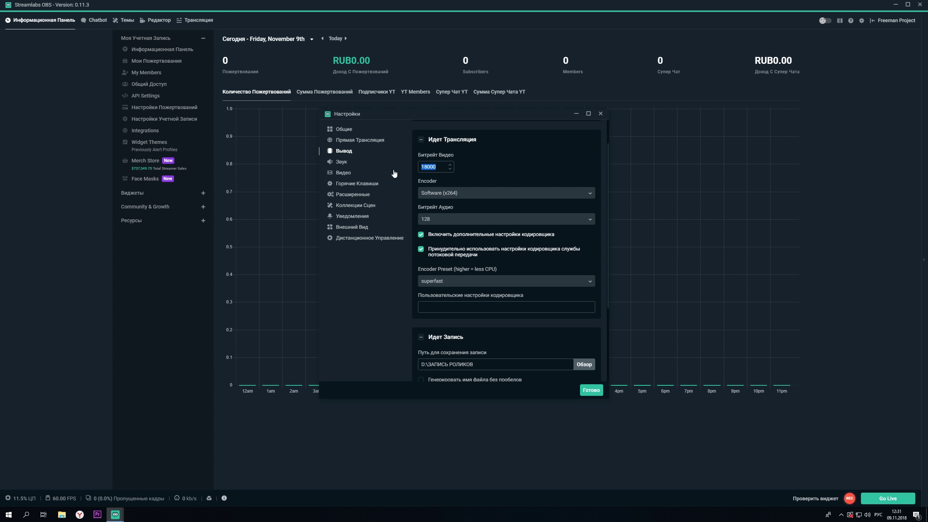
type("40000")
Step: Try the NVENC encoder with the High Quality preset for streaming
left_click(462, 196)
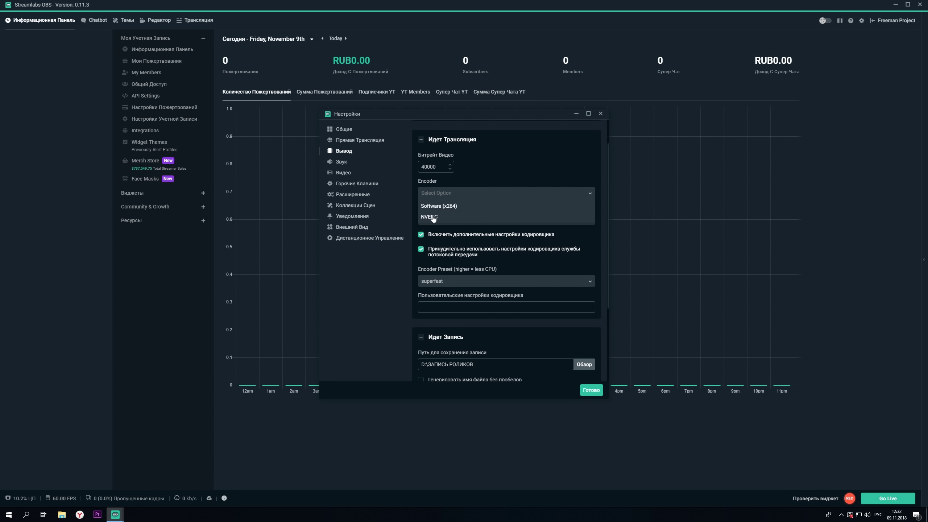
left_click(429, 207)
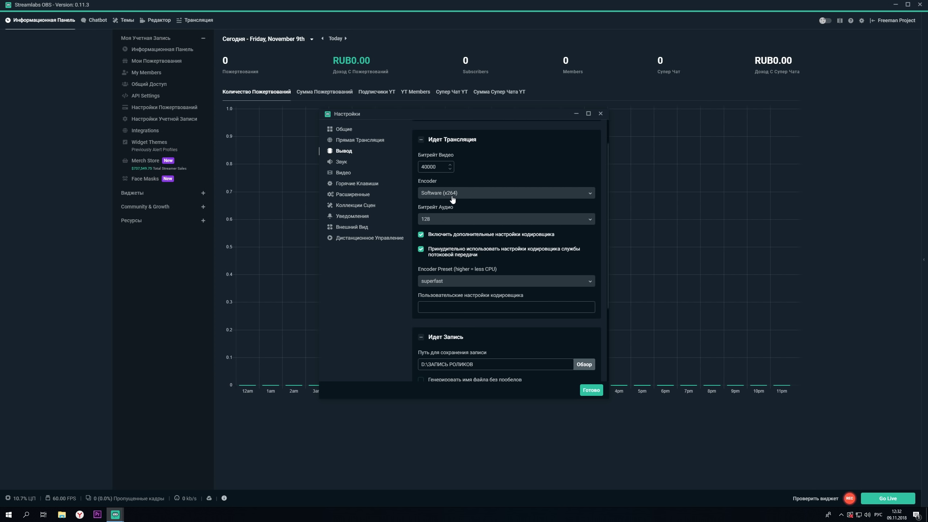
left_click(452, 198)
left_click(425, 210)
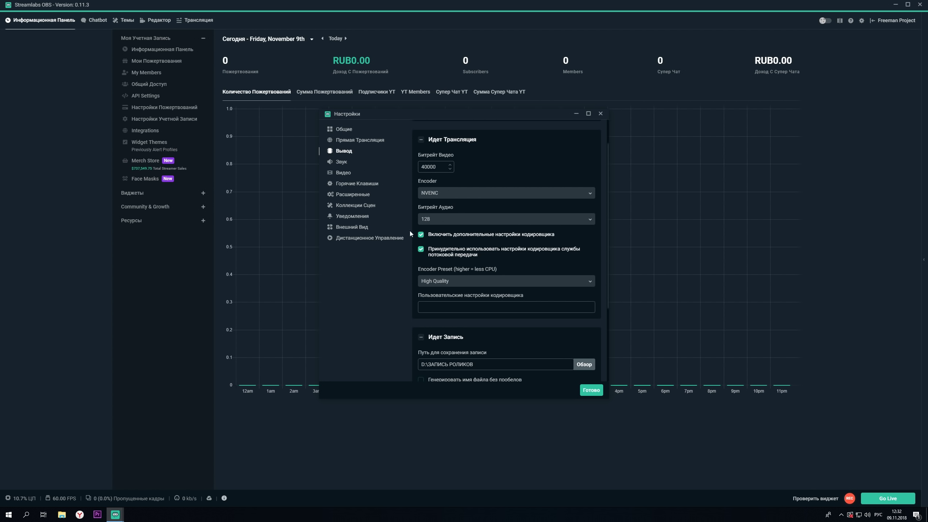
left_click(436, 281)
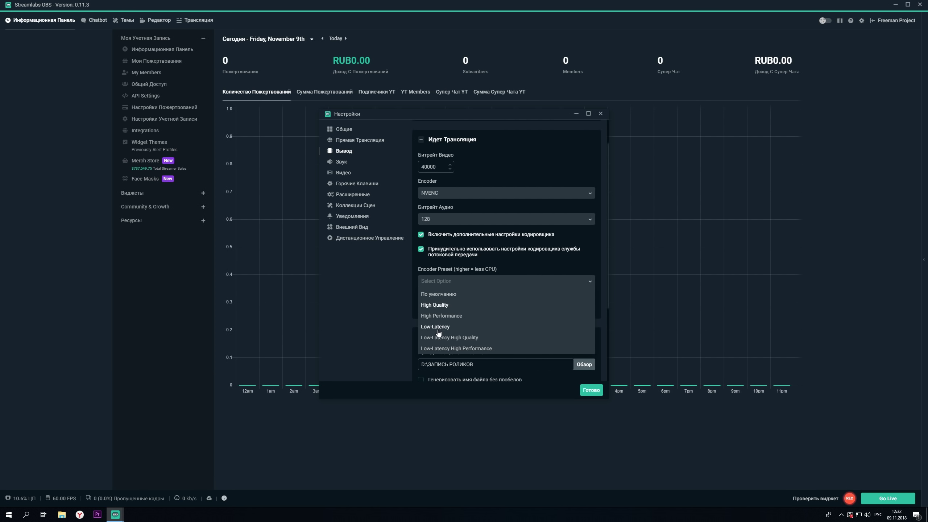
left_click(434, 306)
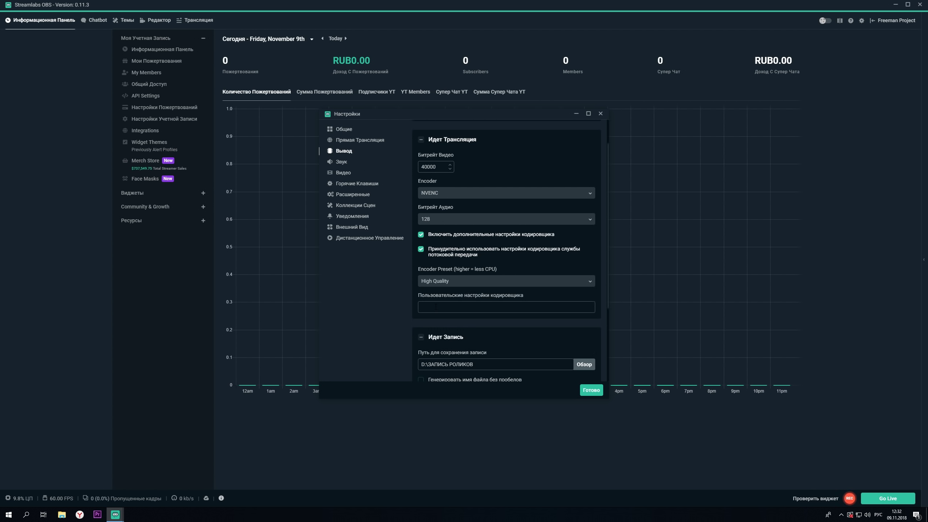
left_click(434, 284)
Step: Set the encoder to Software (x264) with the superfast preset, and toggle the additional encoder settings off and on again
left_click(442, 194)
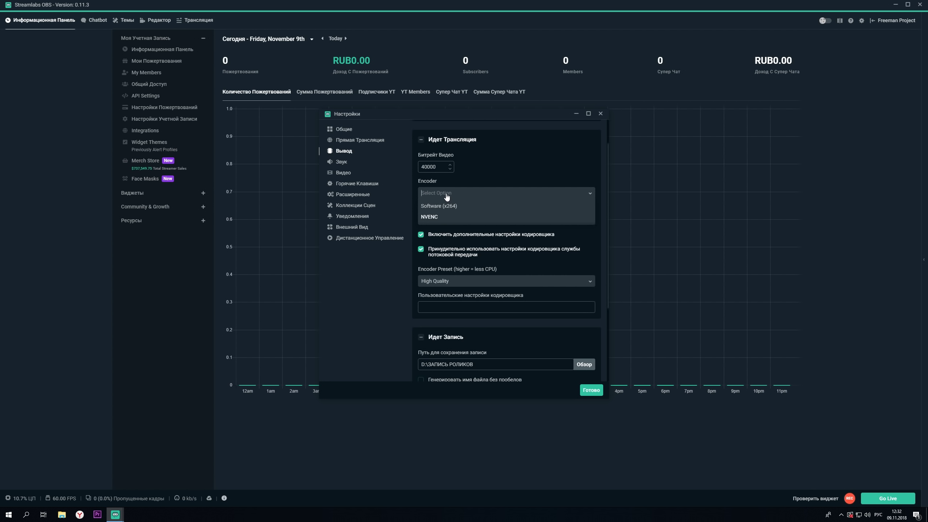
left_click(446, 207)
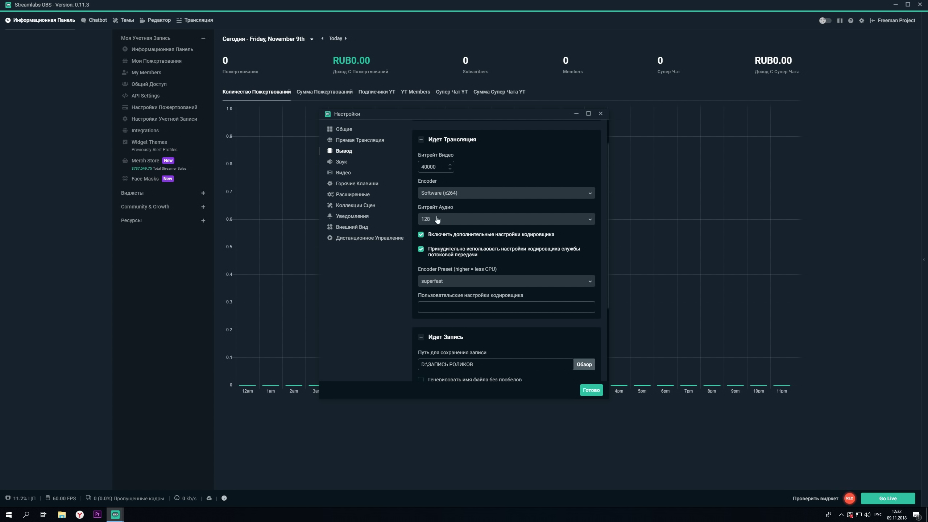
left_click(431, 282)
left_click(430, 305)
left_click(422, 235)
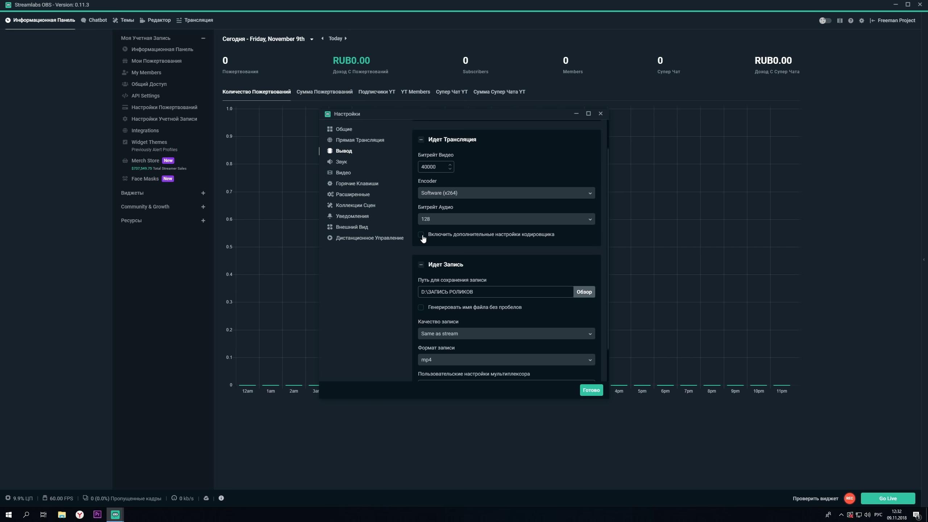
left_click(421, 235)
Step: Open the folder chooser for the recording save path and close it without choosing a folder
scroll(473, 273, "down", 3)
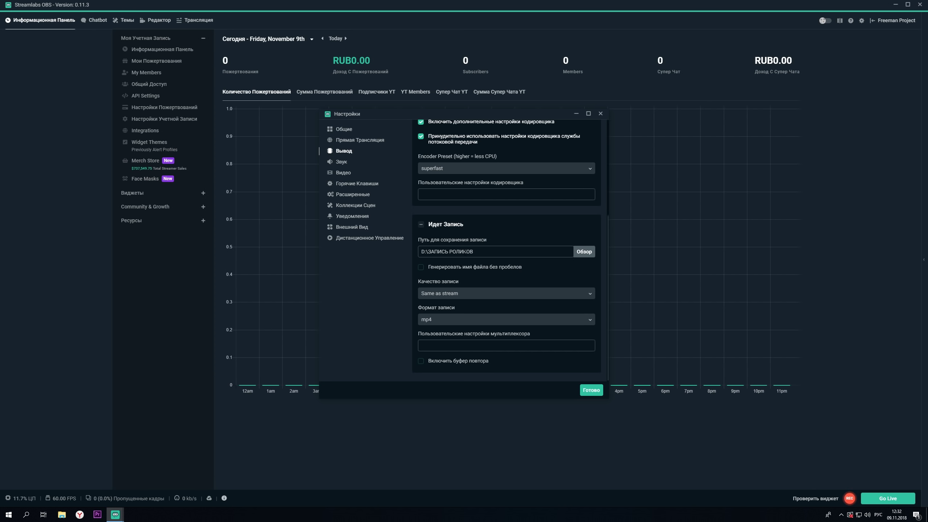
left_click(578, 255)
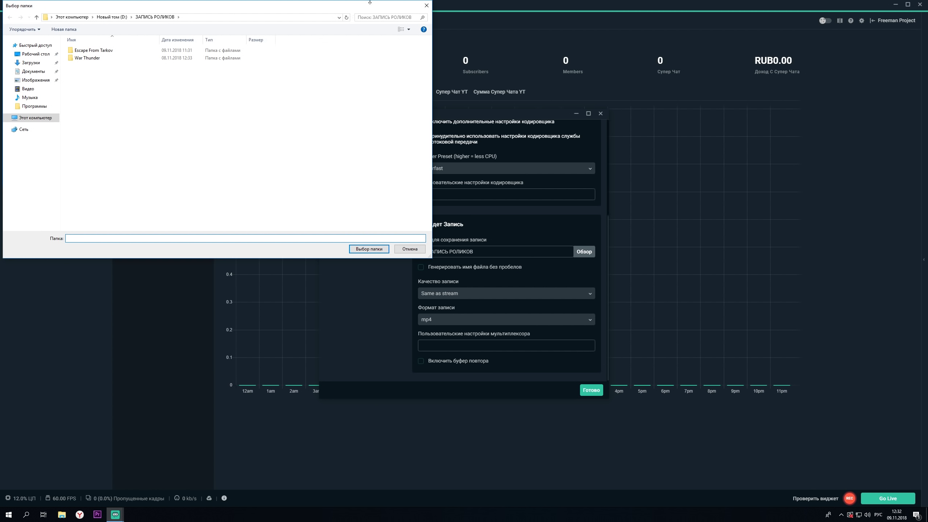
left_click(426, 5)
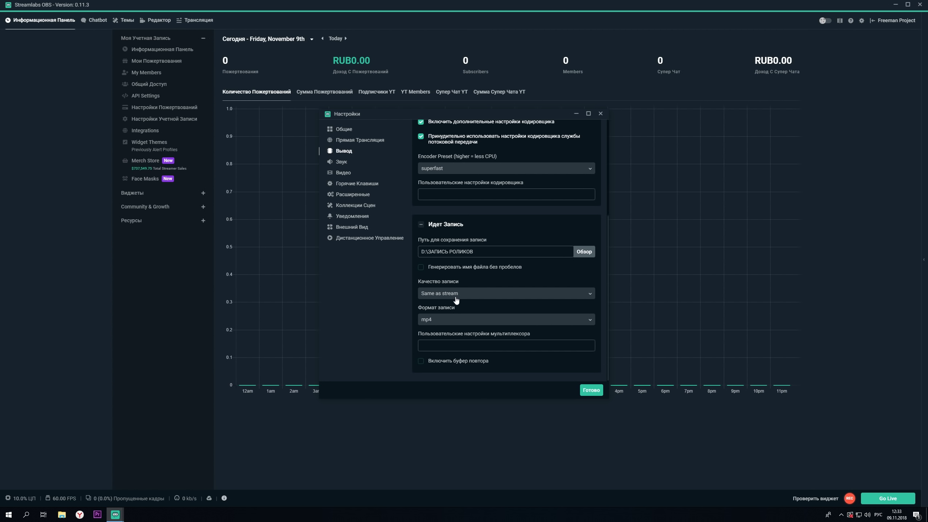
Step: Select Same as stream as the recording quality
left_click(431, 294)
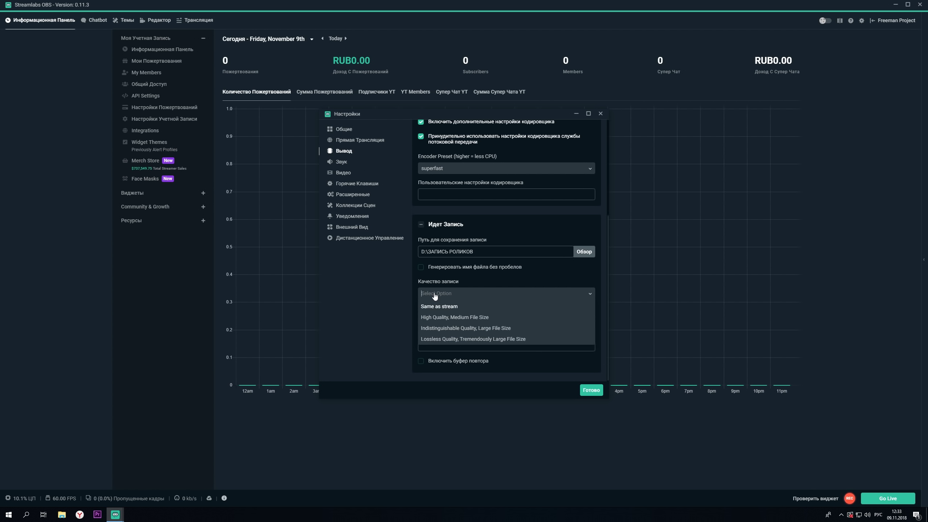
left_click(446, 307)
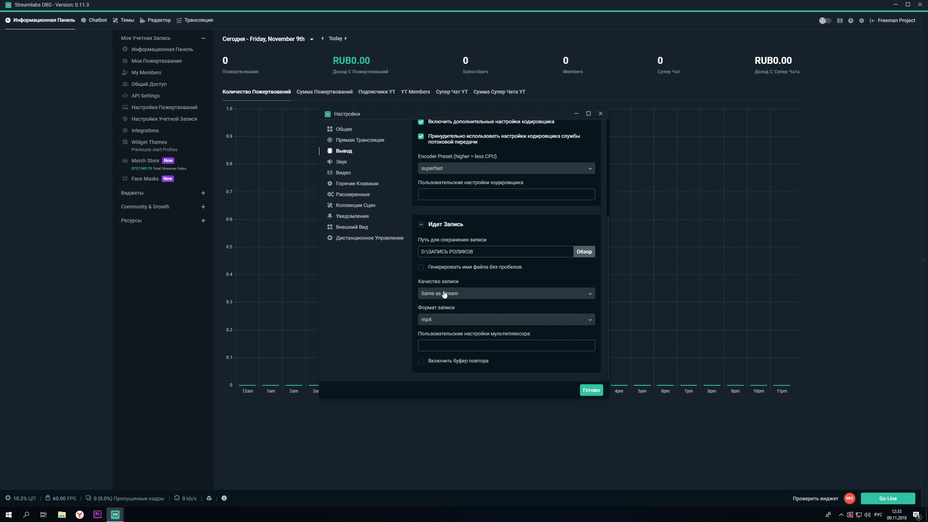
scroll(500, 237, "up", 4)
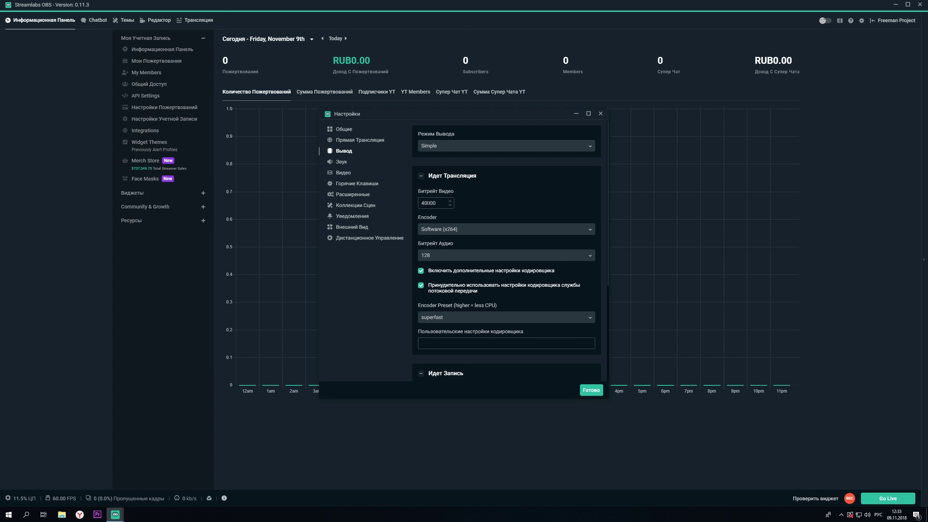
scroll(477, 276, "down", 4)
left_click(452, 295)
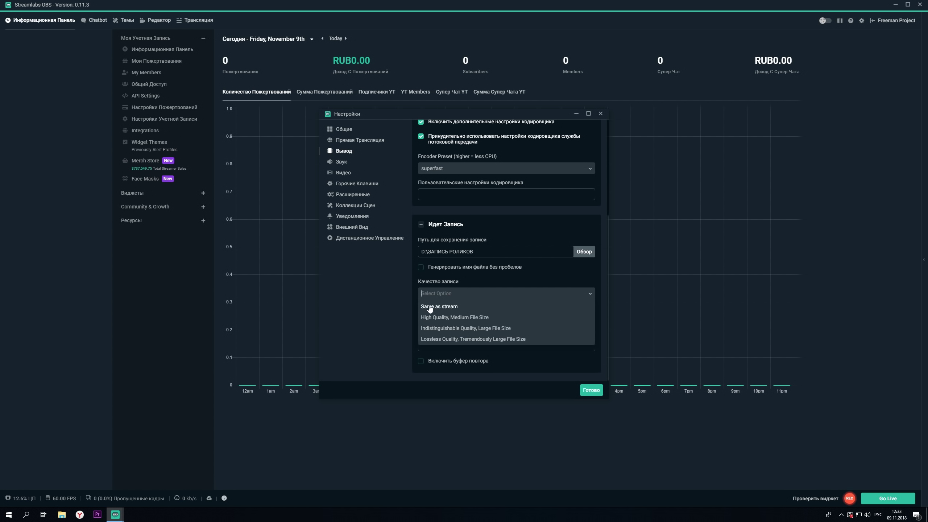
left_click(429, 306)
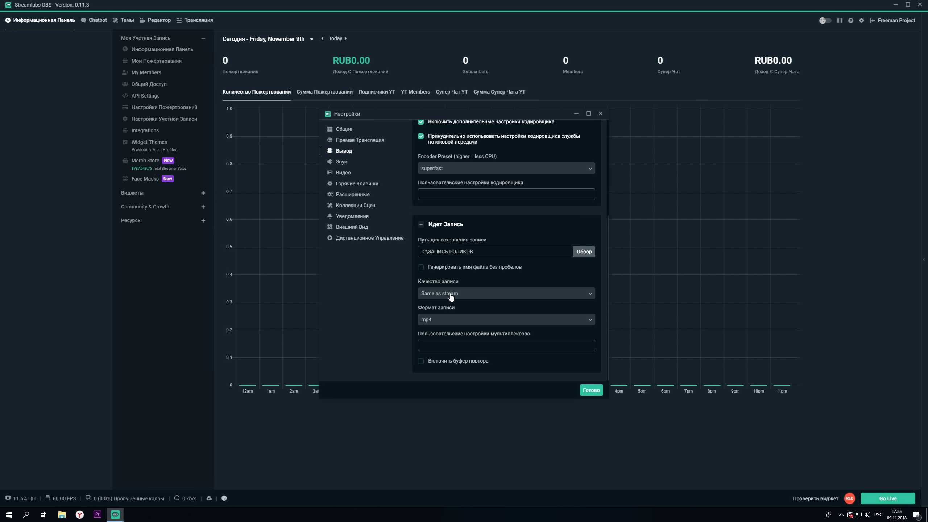
Step: Select mp4 as the recording format, leaving the custom muxer and encoder settings fields empty
left_click(436, 320)
left_click(428, 345)
left_click(438, 322)
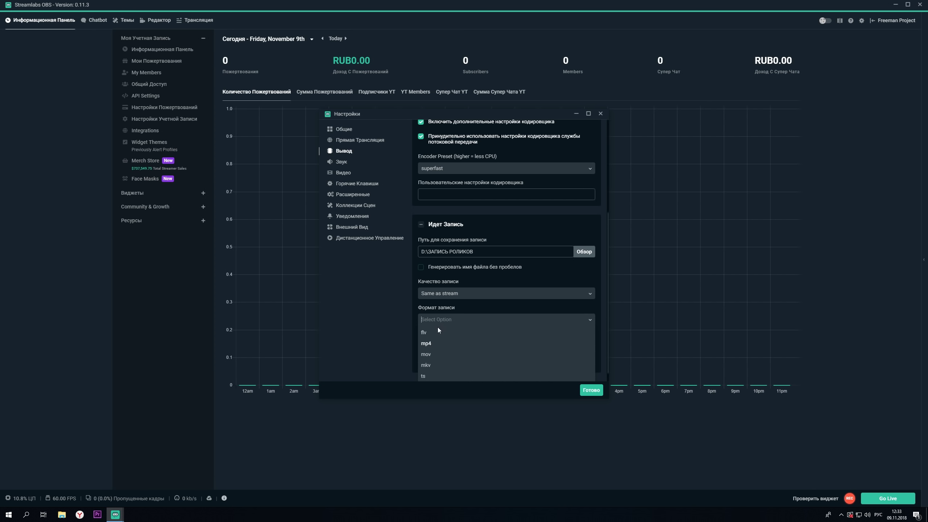
left_click(428, 344)
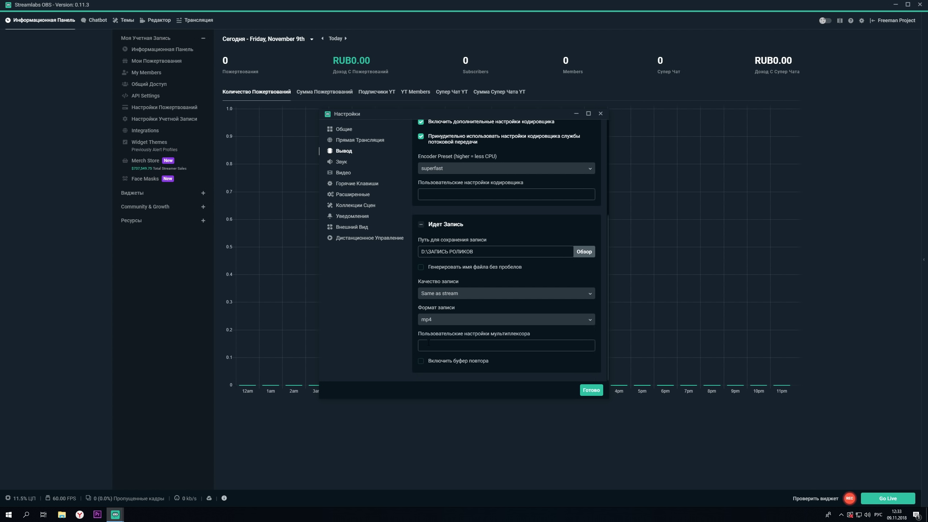
left_click(451, 320)
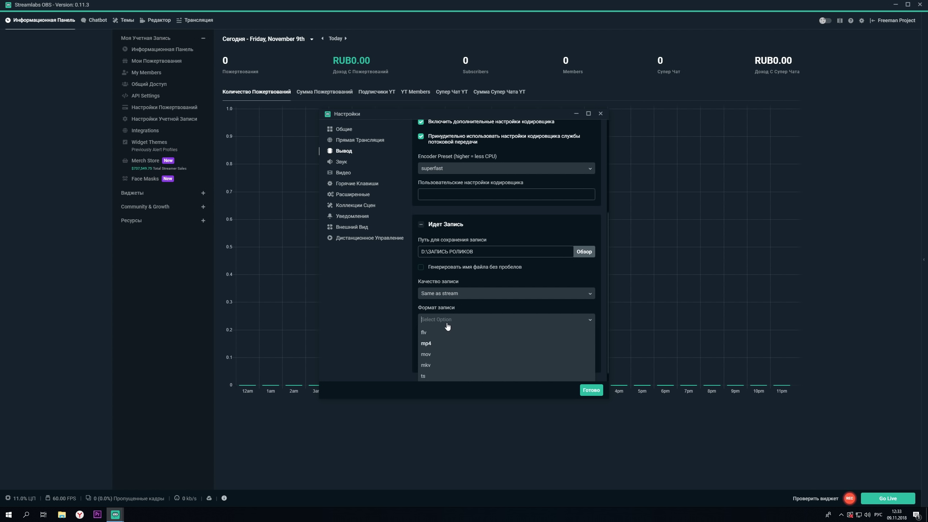
left_click(430, 344)
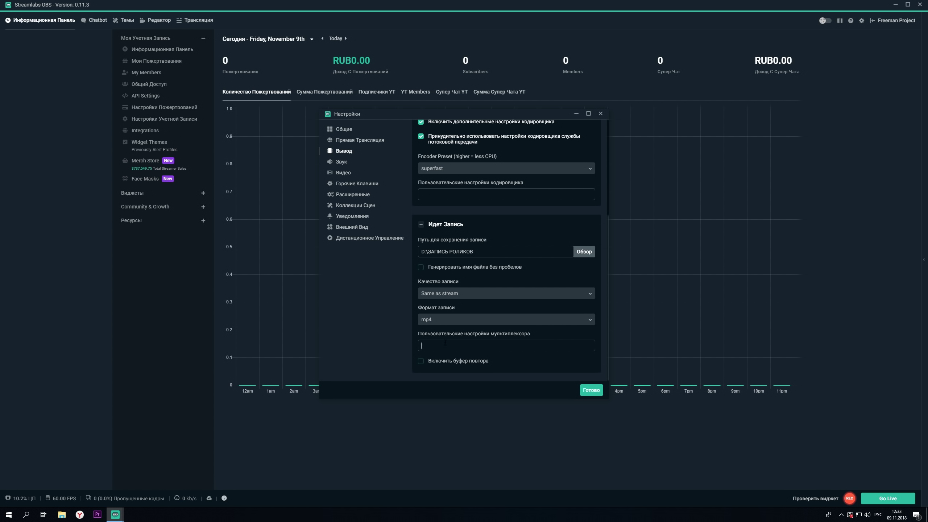
left_click(439, 194)
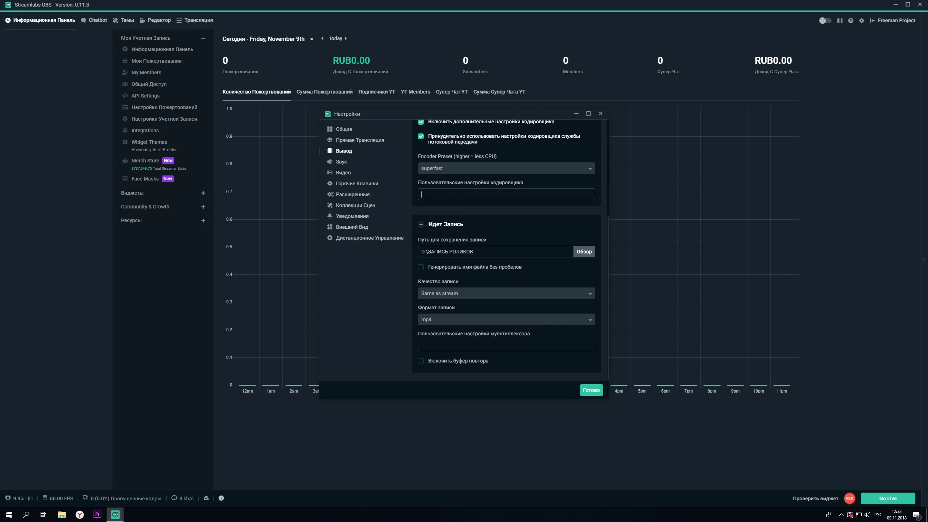
Step: Set main audio device 1 to Динамики (2- Устройство с поддержкой High Definition Audio) and microphone 1 to Микрофон (Samson C01U Pro Mic)
left_click(342, 162)
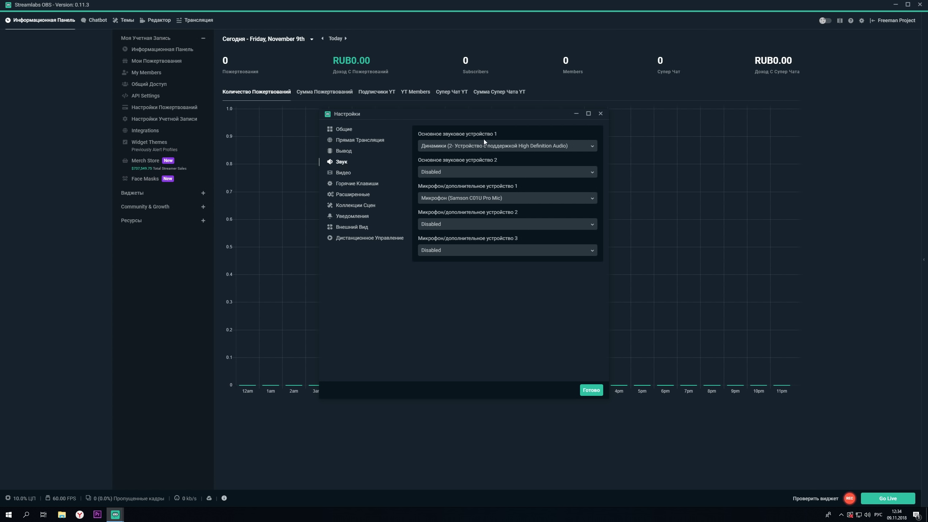
left_click(495, 146)
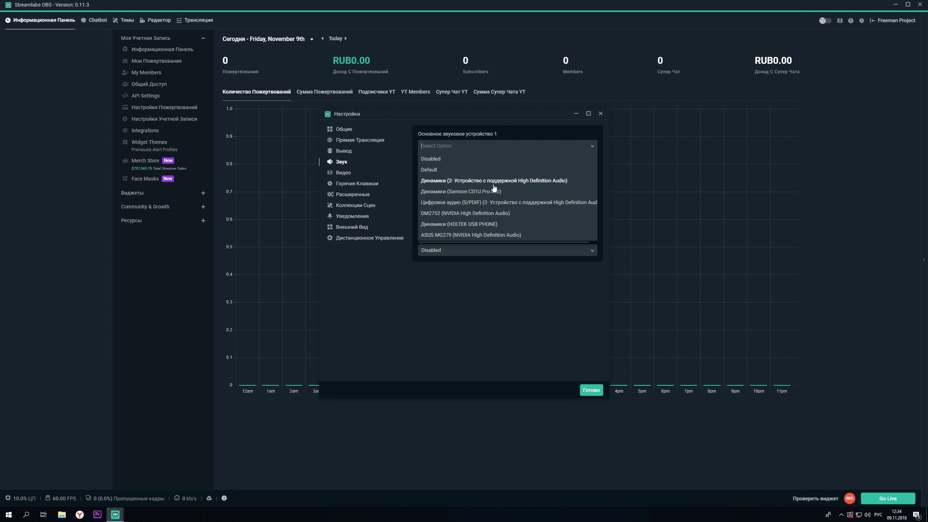
left_click(546, 181)
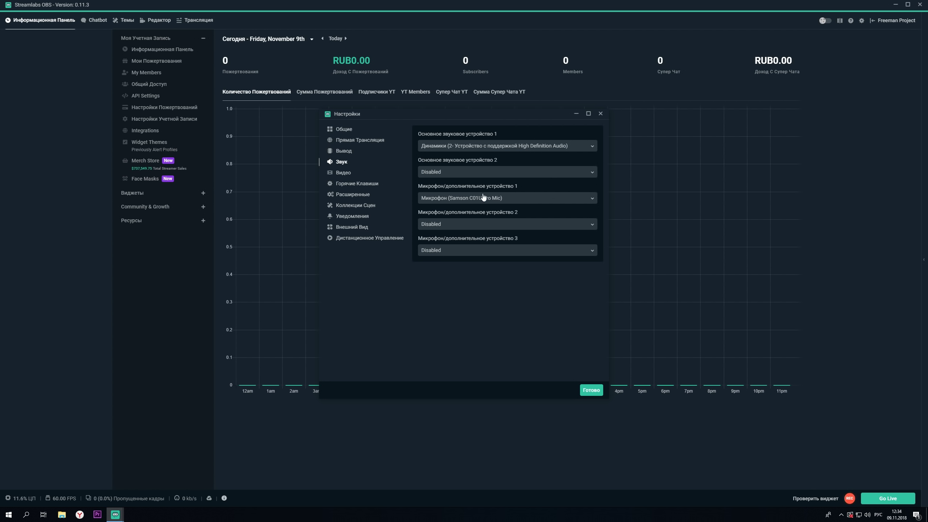
left_click(459, 199)
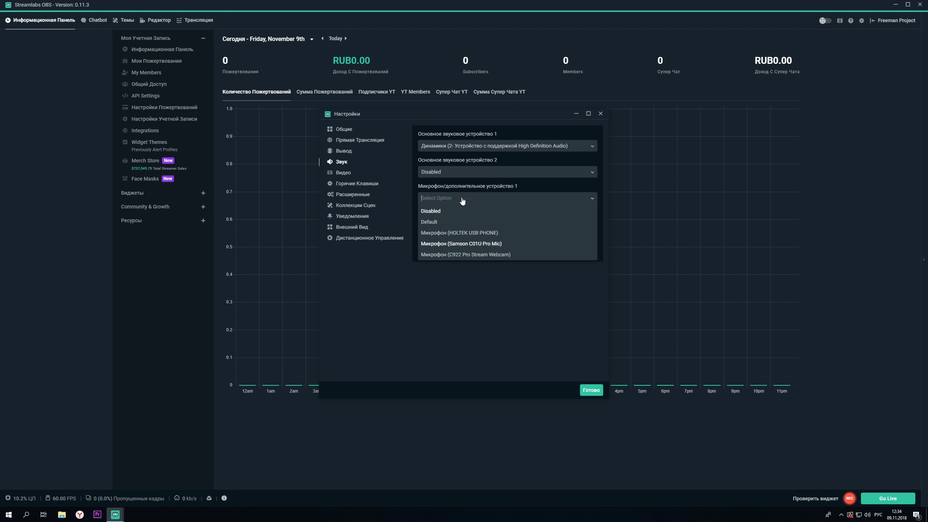
left_click(458, 247)
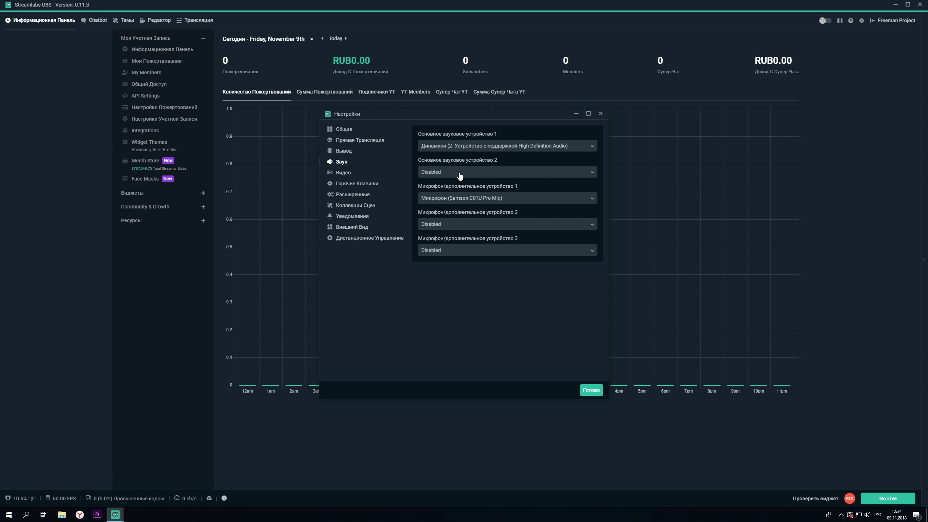
Step: In the video settings, select 2560x1440 for both the base canvas resolution and the scaled output resolution
left_click(336, 175)
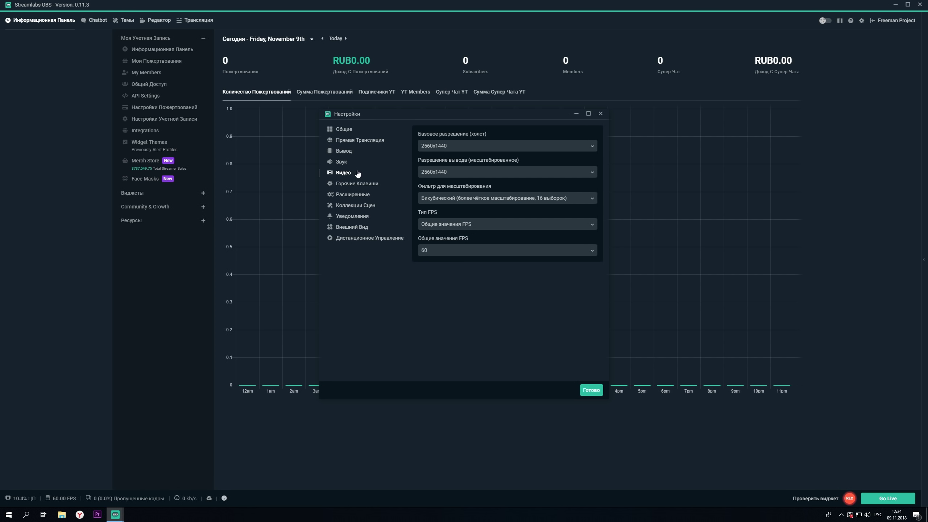
left_click(457, 146)
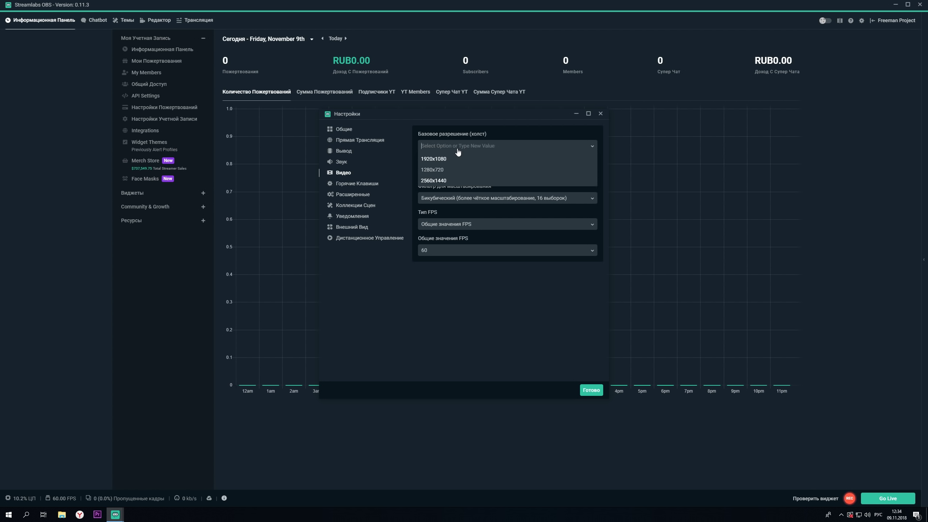
left_click(439, 181)
left_click(440, 149)
left_click(439, 180)
left_click(439, 172)
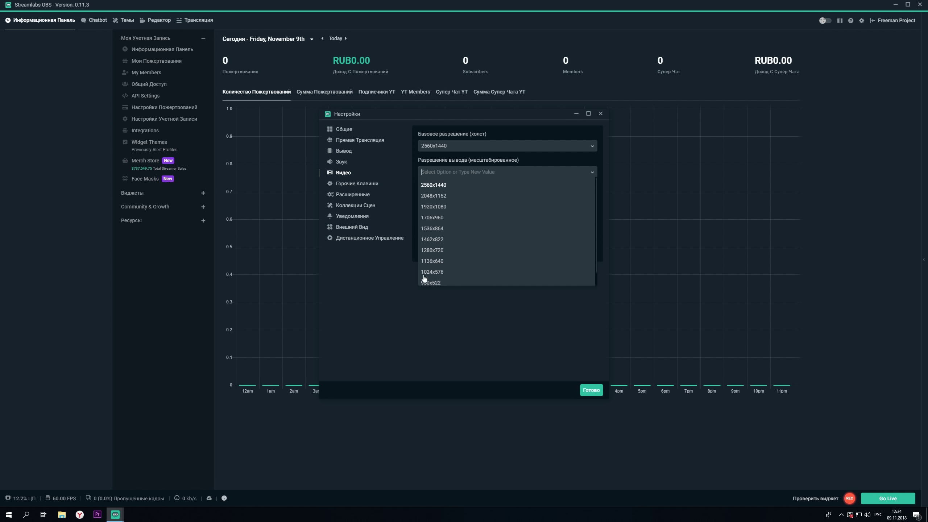
left_click(434, 186)
left_click(438, 173)
left_click(434, 189)
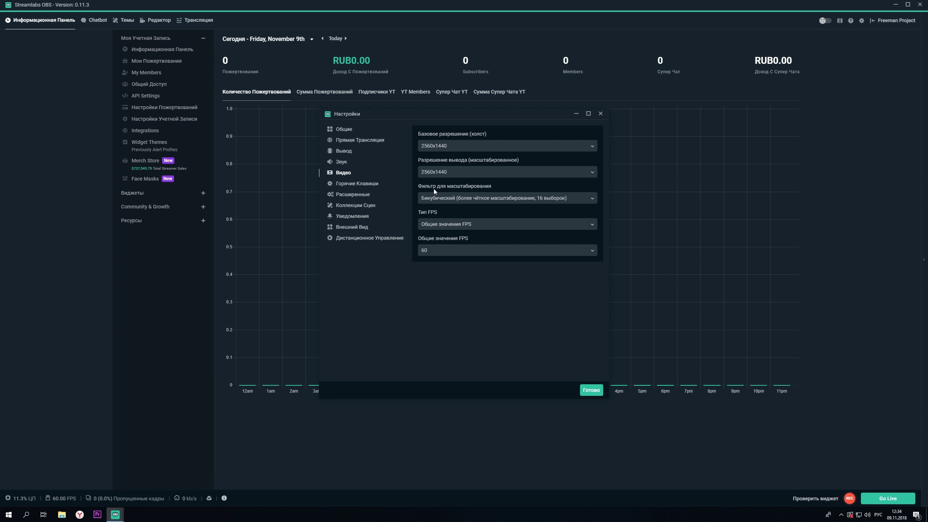
Step: Try 1920x1080 as the base canvas resolution, look through the output resolutions, and set the canvas back to 2560x1440
left_click(445, 148)
left_click(438, 165)
left_click(443, 173)
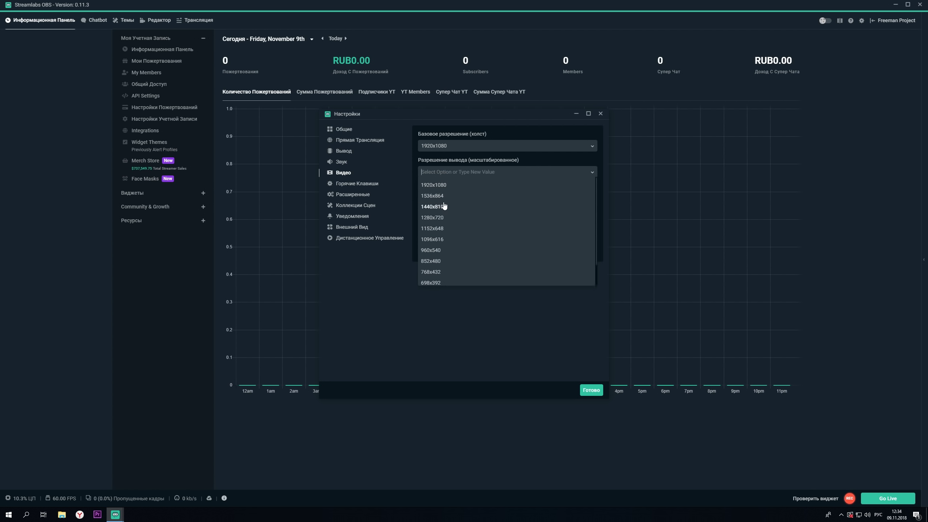
left_click(393, 280)
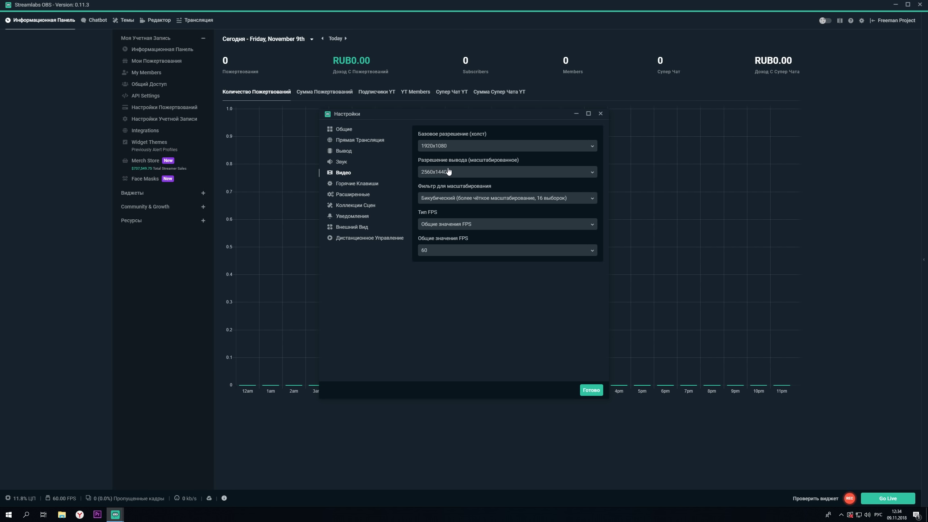
left_click(445, 148)
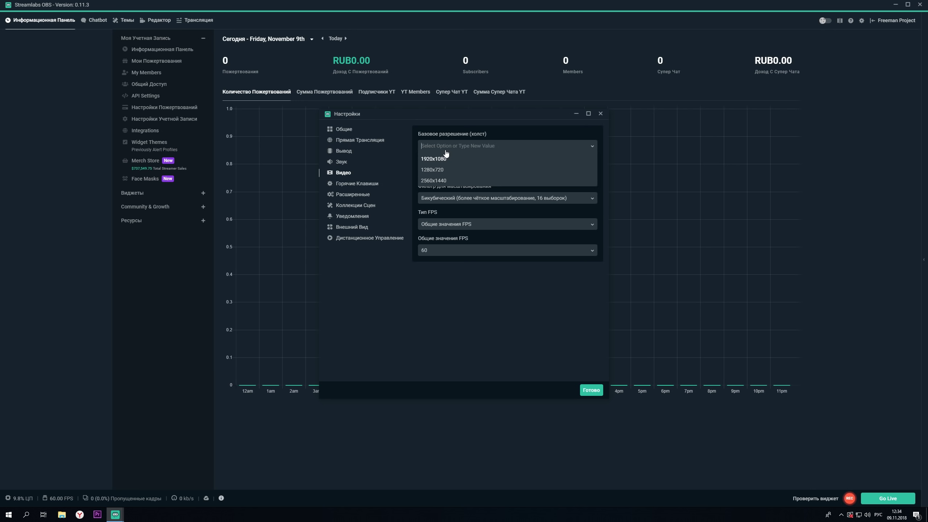
left_click(428, 171)
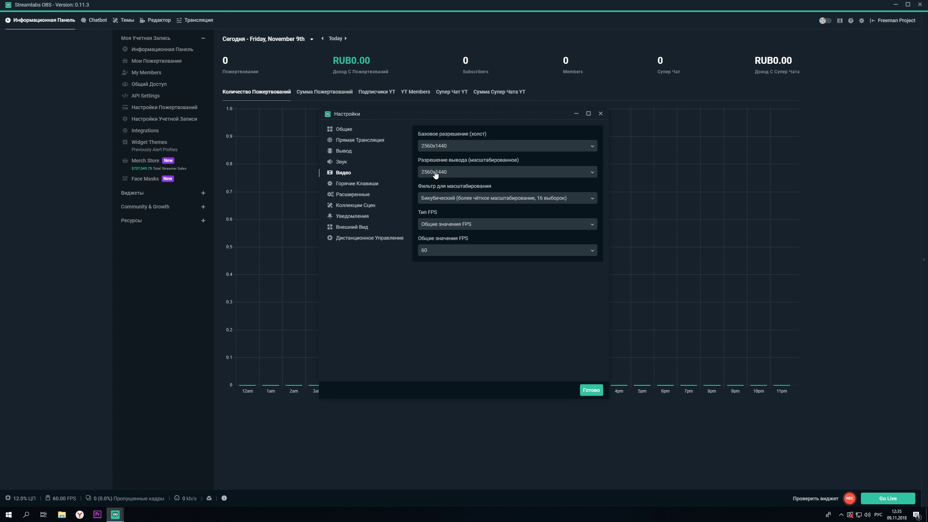
Step: Try 1280x720 for both the base canvas resolution and the scaled output resolution
left_click(439, 149)
left_click(438, 168)
left_click(437, 172)
left_click(439, 186)
Step: Set the base canvas resolution and the scaled output resolution back to 2560x1440
left_click(444, 144)
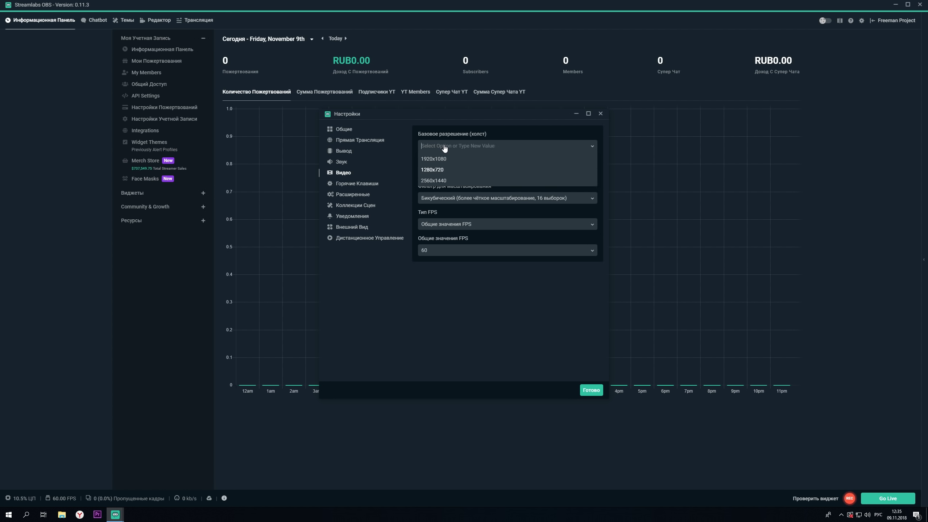
left_click(441, 182)
left_click(441, 175)
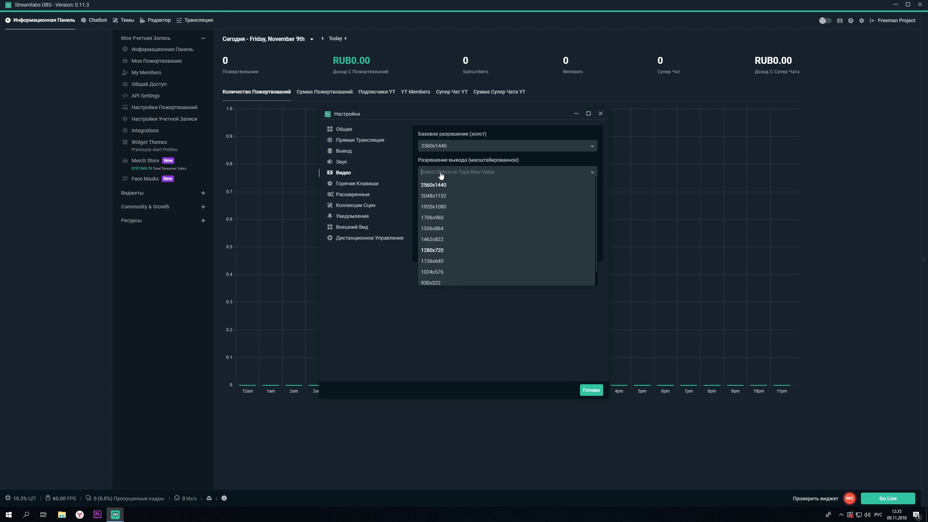
left_click(449, 209)
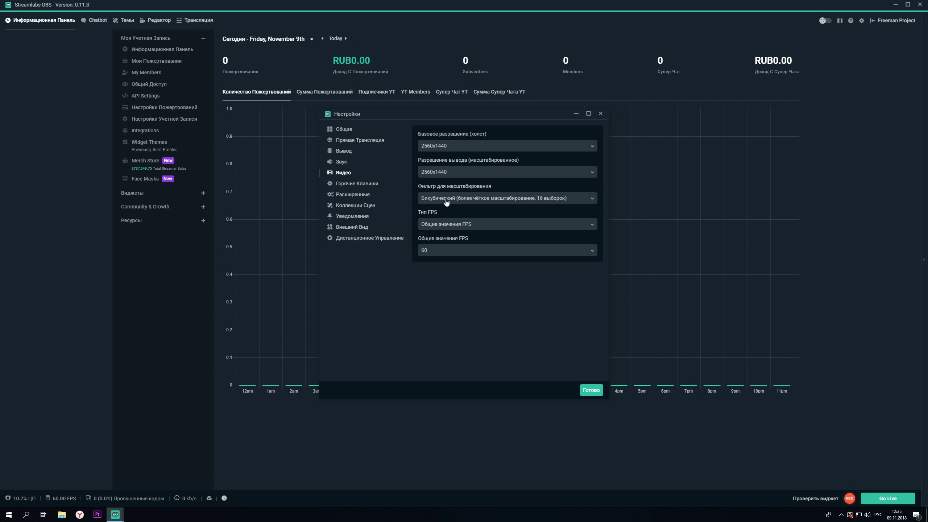
Step: Select the bicubic scaling filter with 16 samples and the common FPS values type (Общие значения FPS)
left_click(446, 201)
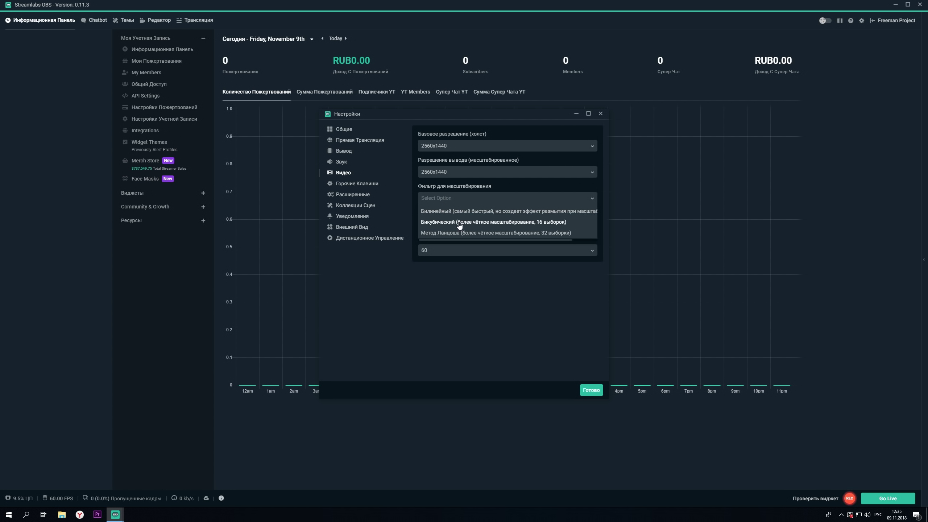
left_click(515, 224)
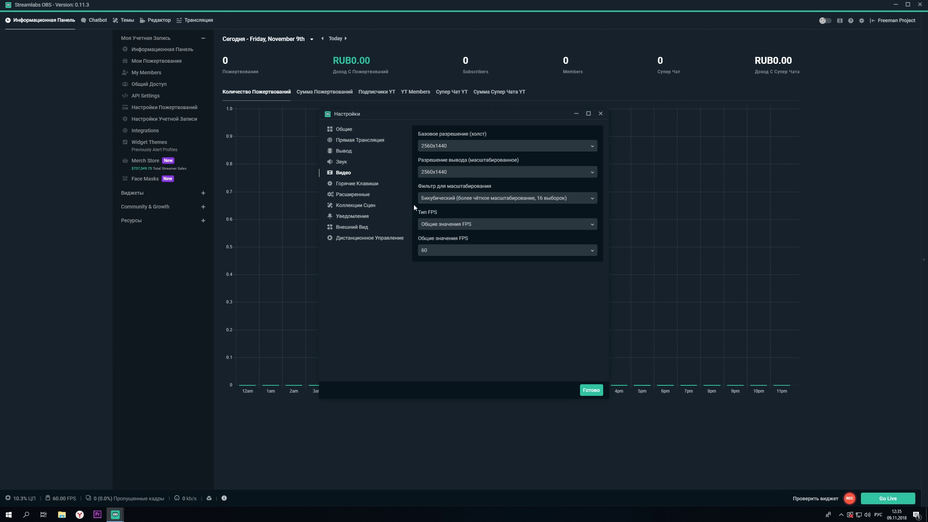
left_click(454, 227)
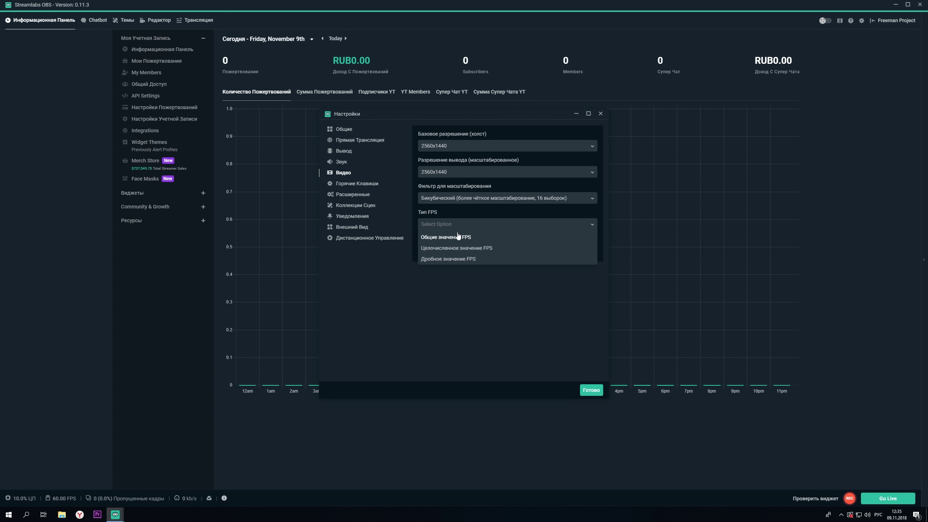
left_click(457, 237)
Step: Try a frame rate of 30, and set the common FPS value to 60
left_click(453, 251)
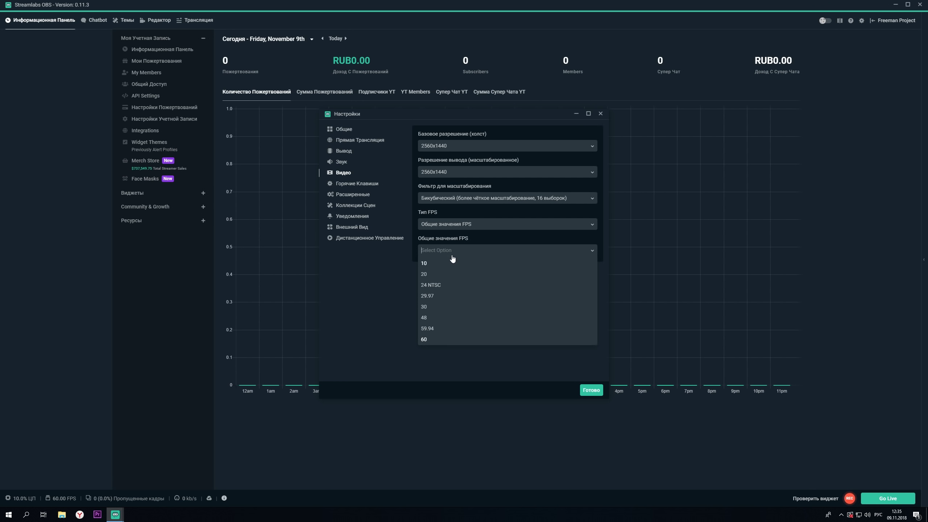
left_click(435, 308)
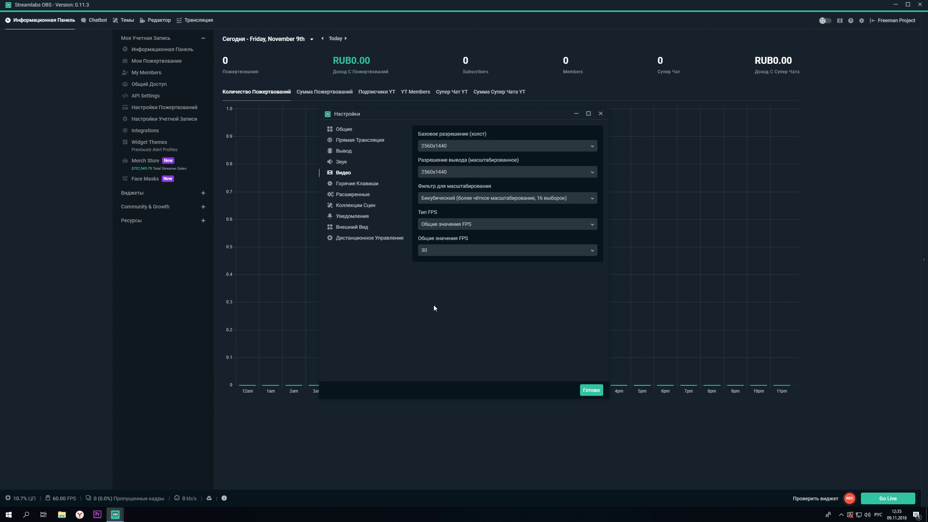
left_click(425, 250)
left_click(425, 340)
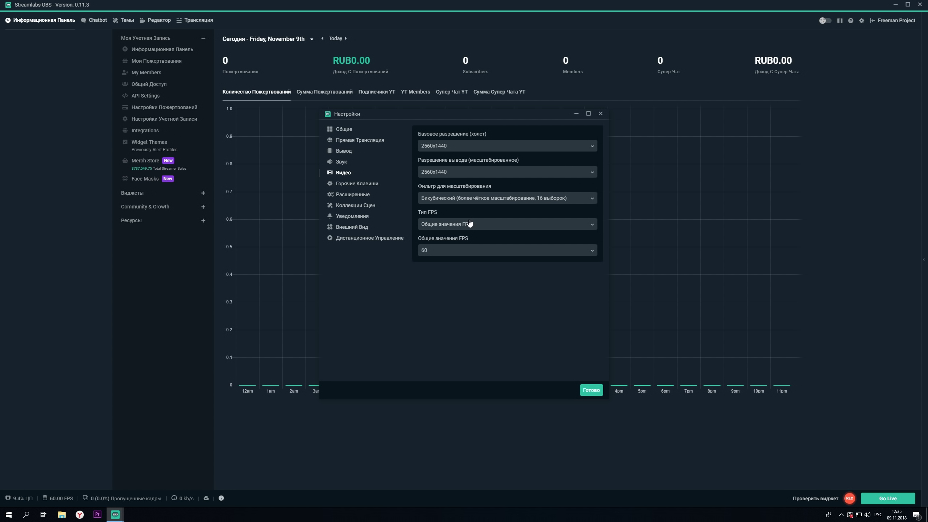
Step: Examine the hotkey assignments and the advanced video, audio and stream delay settings
left_click(356, 187)
scroll(471, 219, "down", 10)
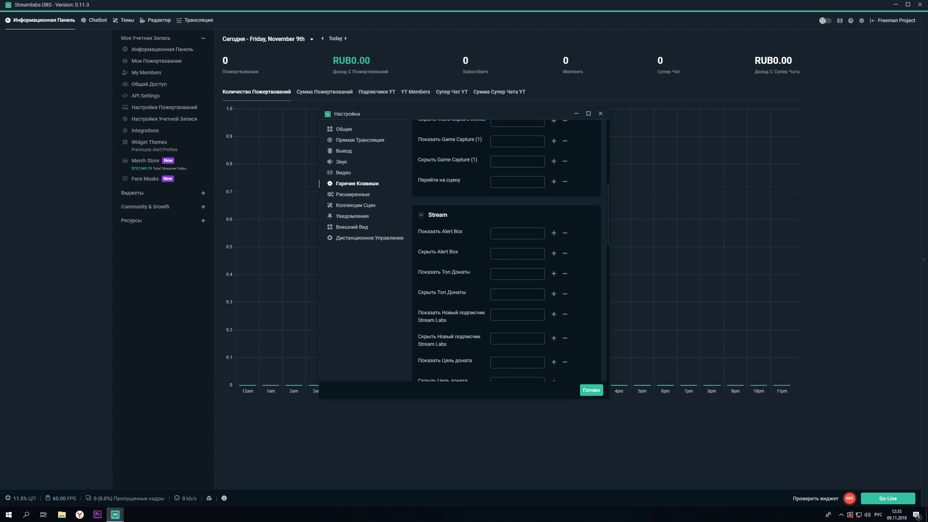
scroll(449, 282, "up", 8)
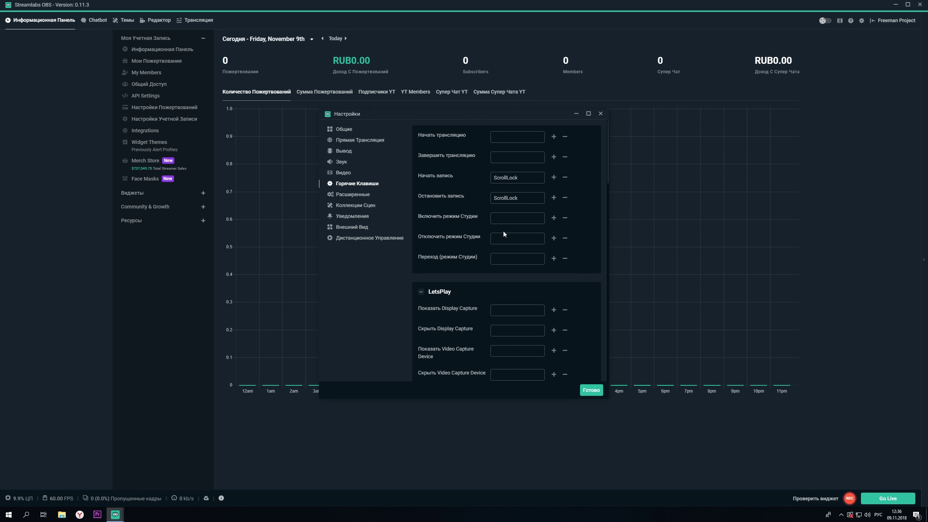
left_click(353, 194)
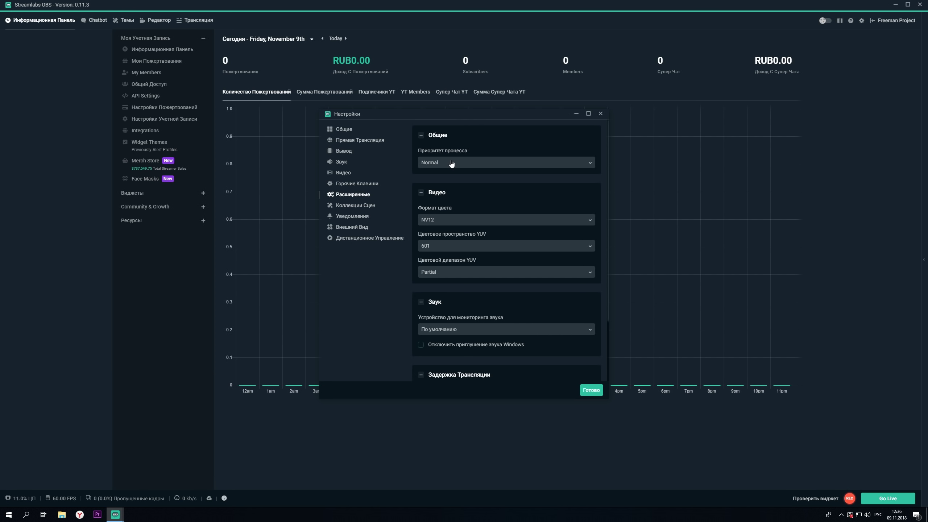
scroll(469, 203, "down", 3)
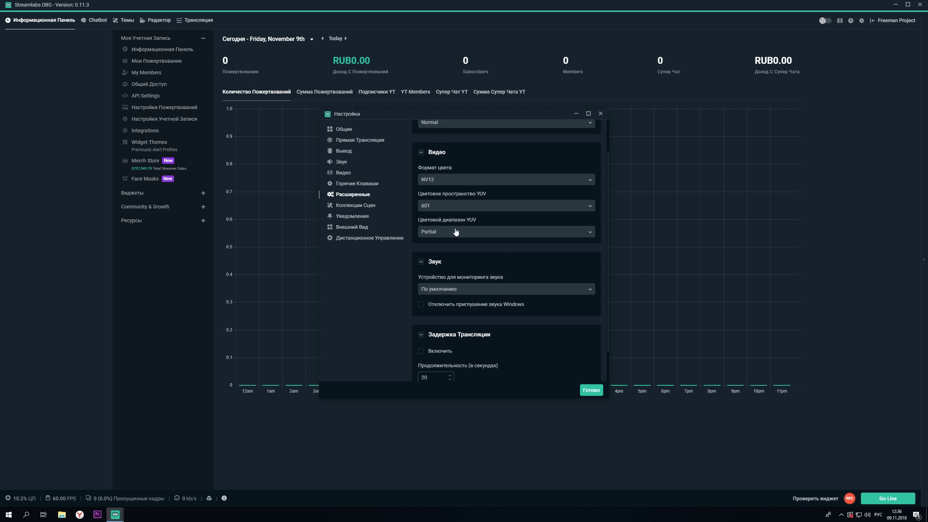
scroll(455, 231, "down", 2)
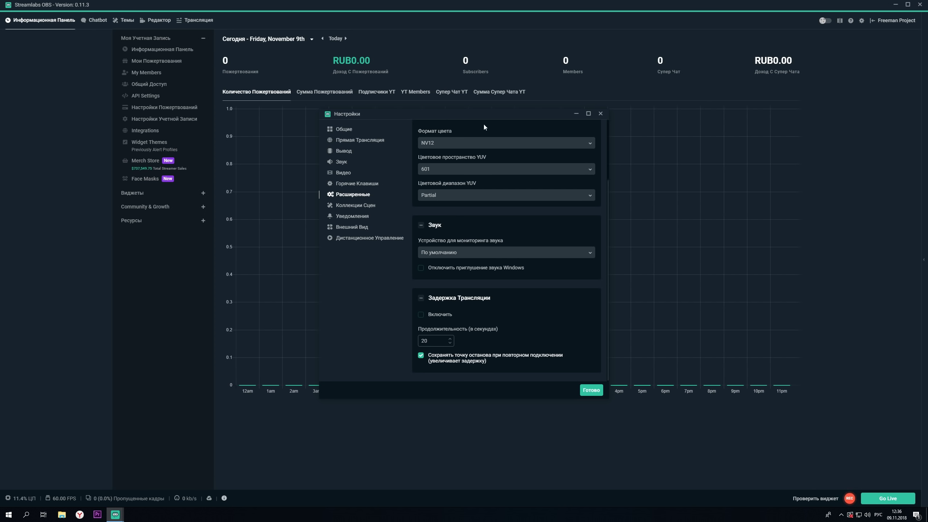
Step: Look through the scene collection, notification and appearance settings, and return to the general settings
left_click(349, 205)
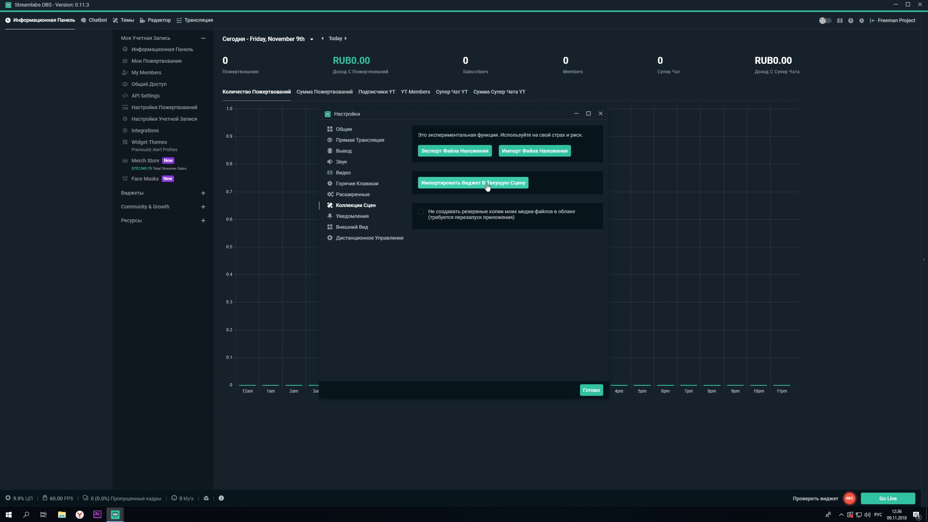
left_click(353, 216)
left_click(353, 227)
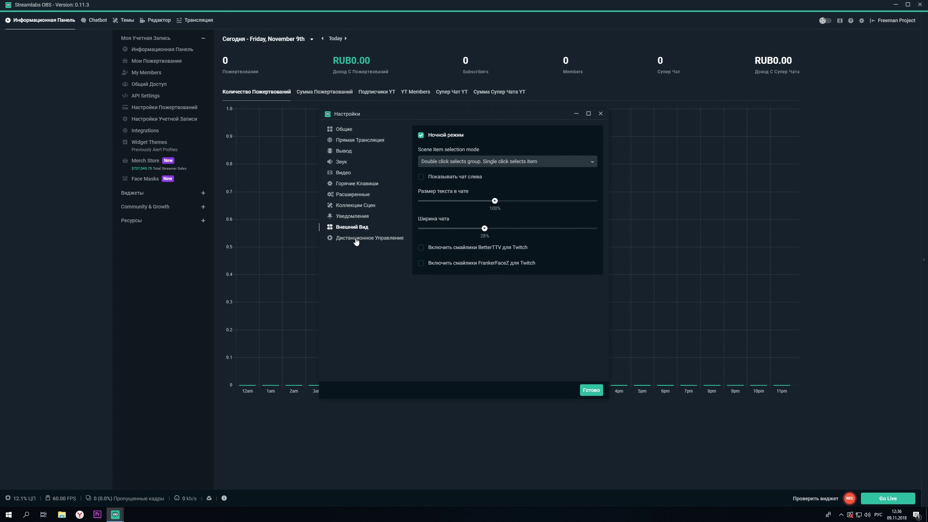
left_click(353, 173)
left_click(342, 132)
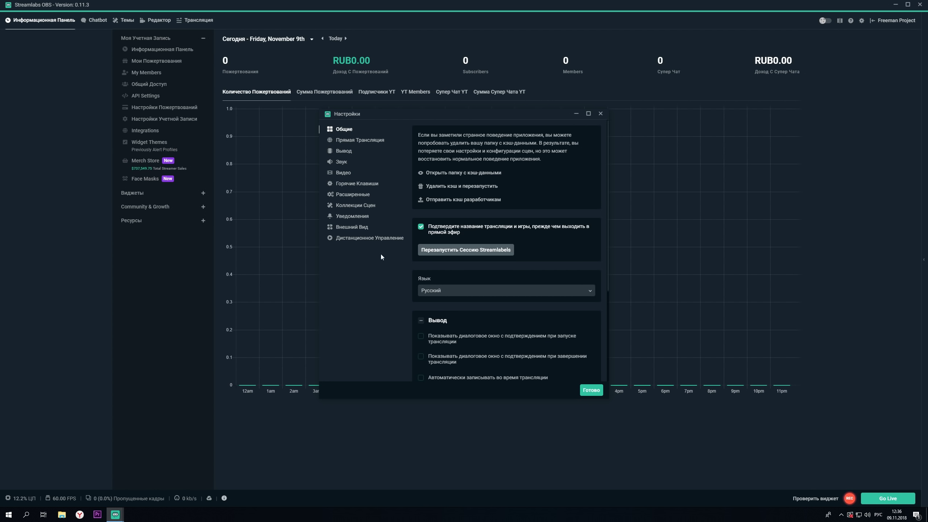
Step: Close the settings and look over the donation, subscriber, member and Super Chat statistics on the dashboard
left_click(592, 391)
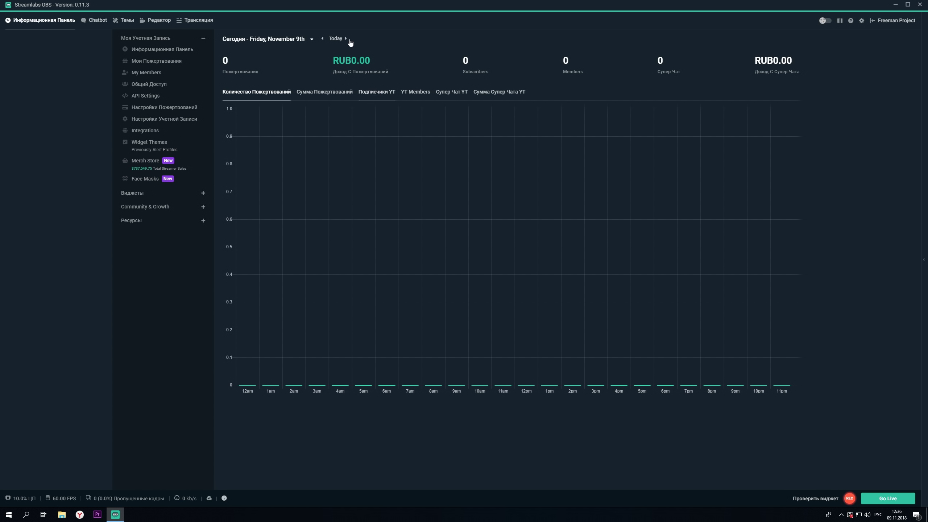
left_click_drag(343, 60, 471, 63)
left_click(386, 67)
left_click(435, 66)
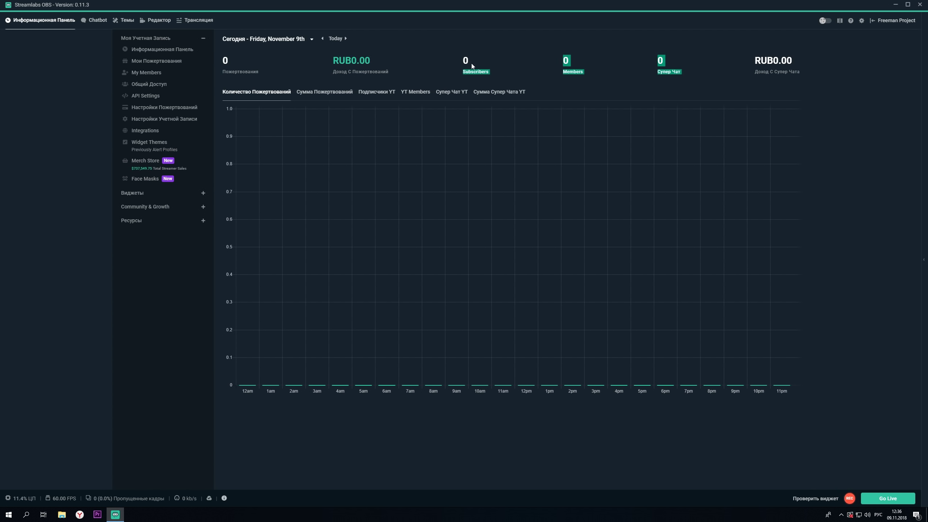
left_click(464, 60)
left_click(594, 83)
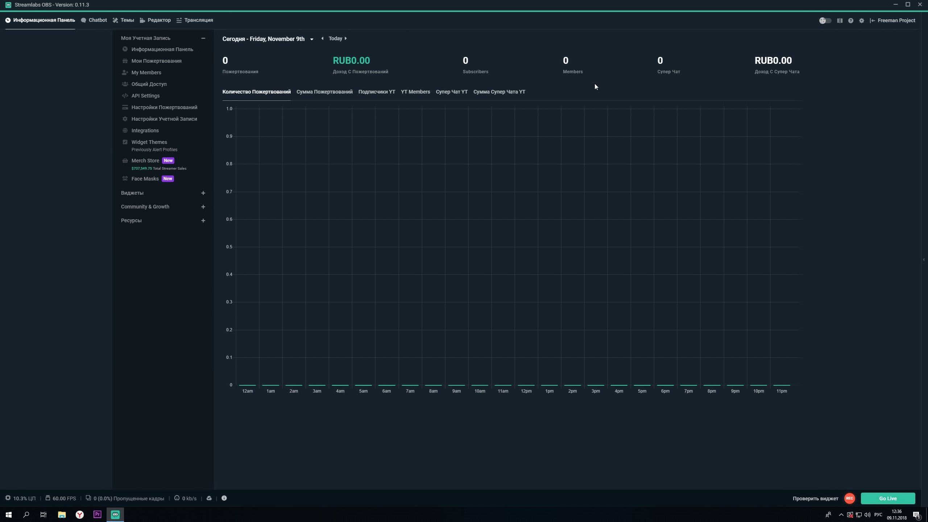
left_click(636, 110)
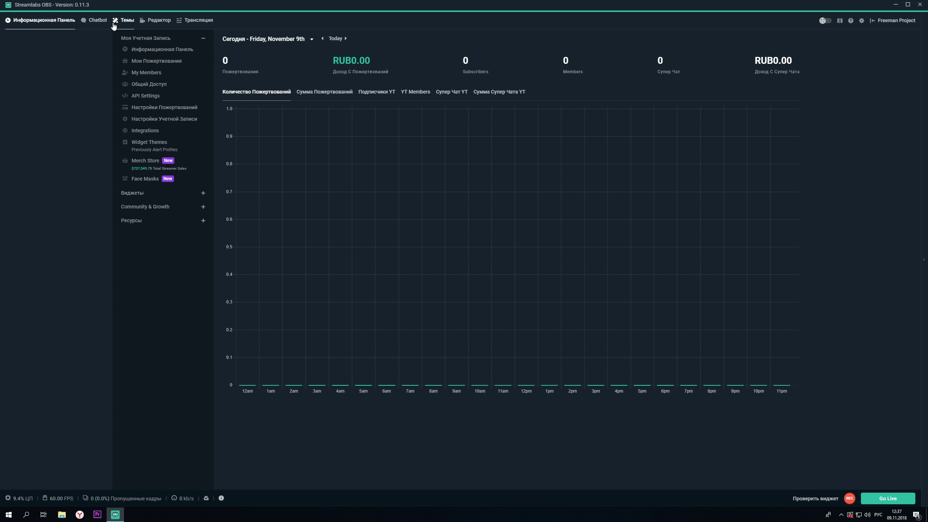
Step: In the scene editor, add a browser source named 21323123 to the LetsPlay scene and select its URL
left_click(156, 25)
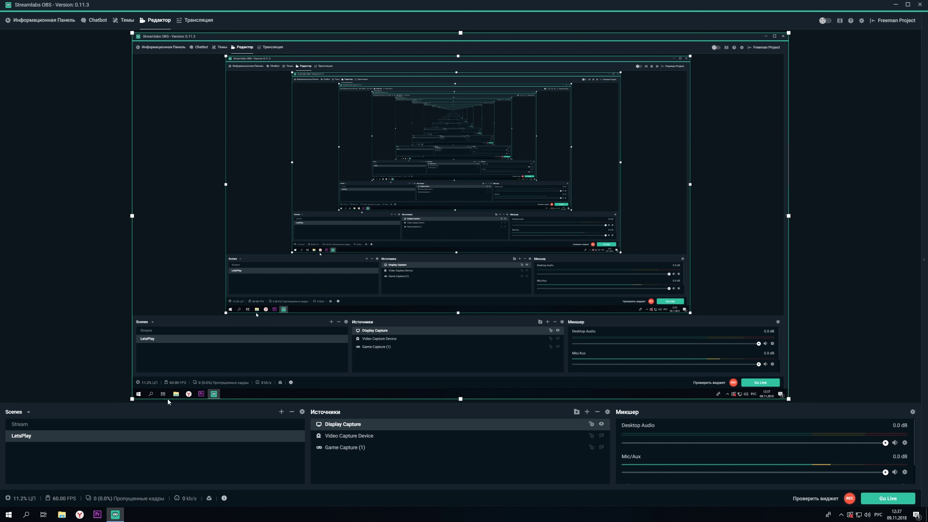
left_click(114, 286)
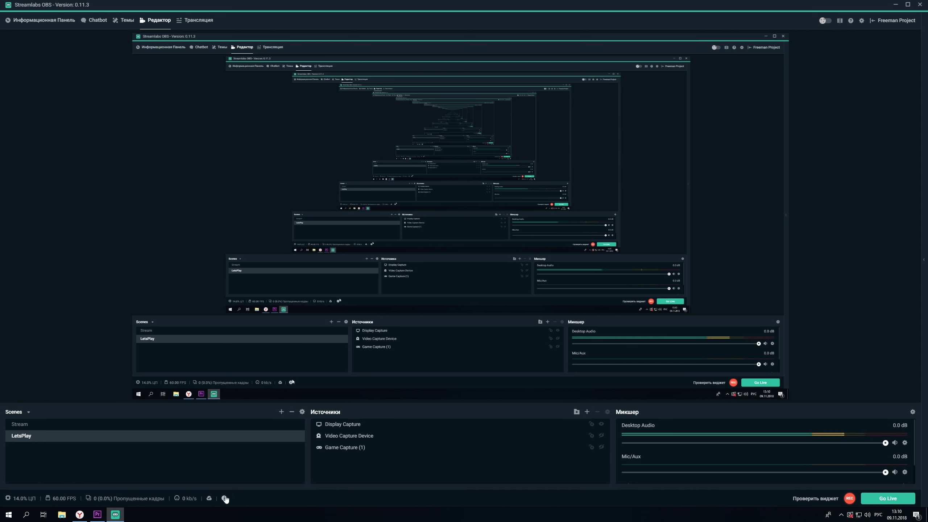
left_click(587, 411)
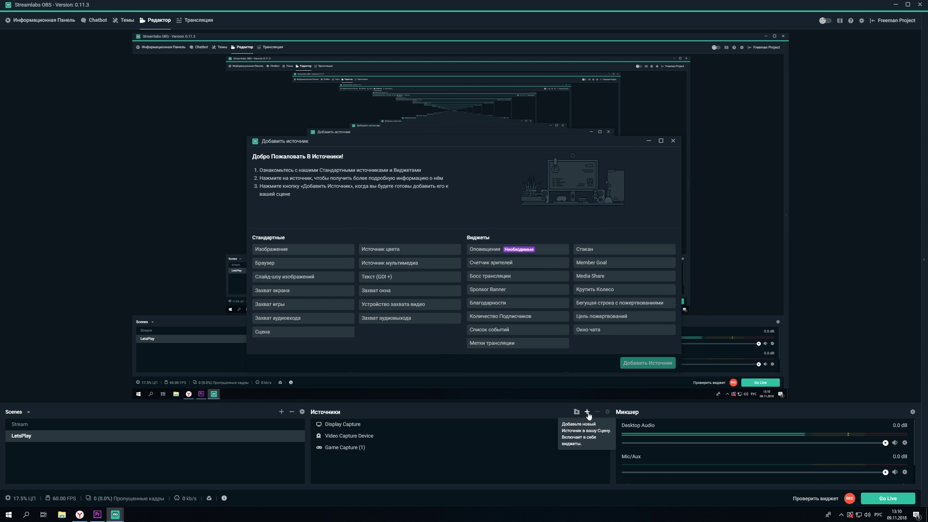
left_click(278, 266)
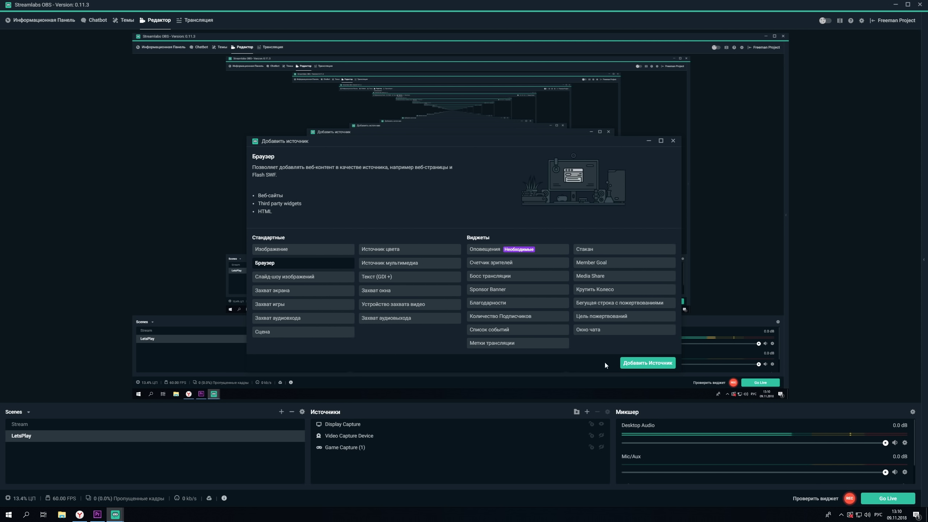
left_click(647, 362)
left_click_drag(376, 201, 361, 203)
type("21323123")
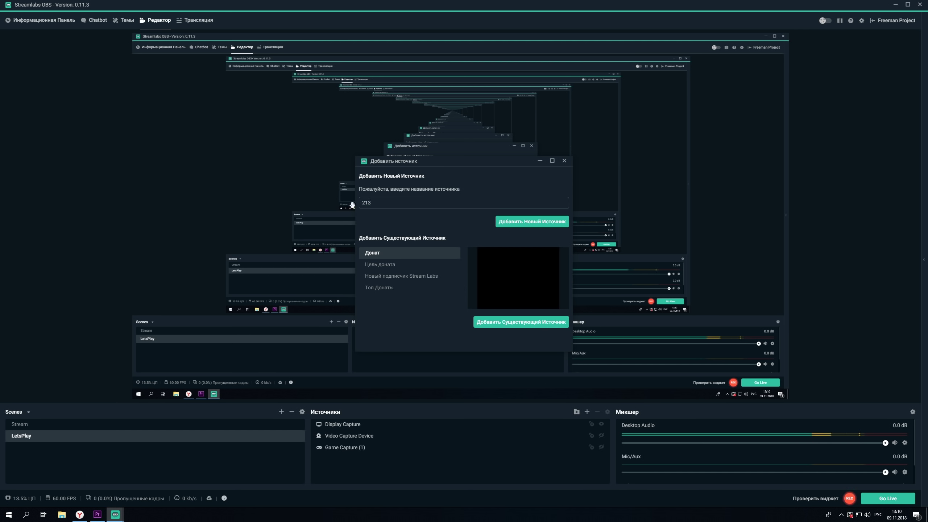
left_click(531, 221)
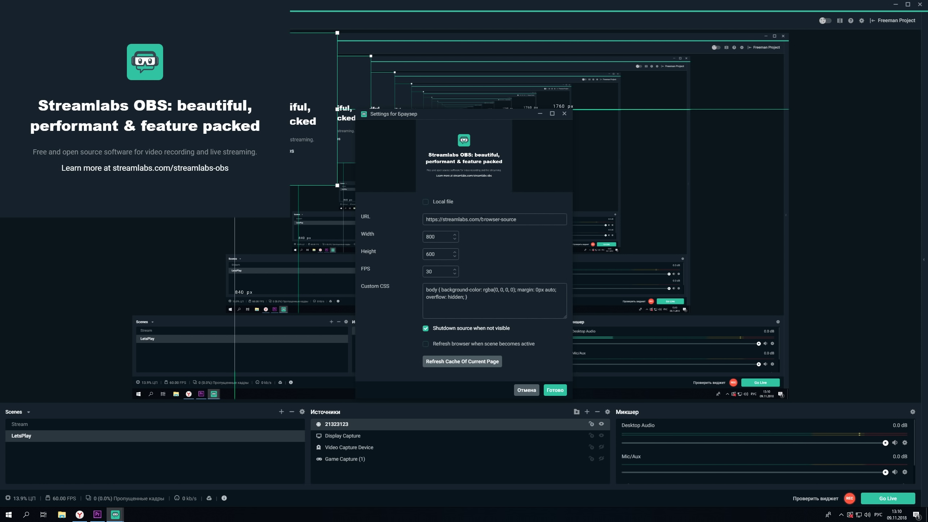
left_click_drag(519, 219, 423, 220)
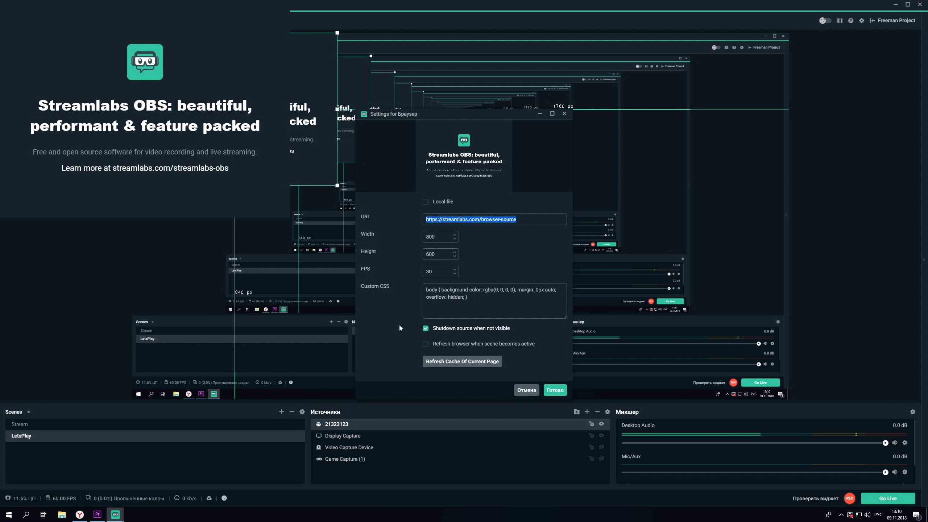
key("alt+Tab")
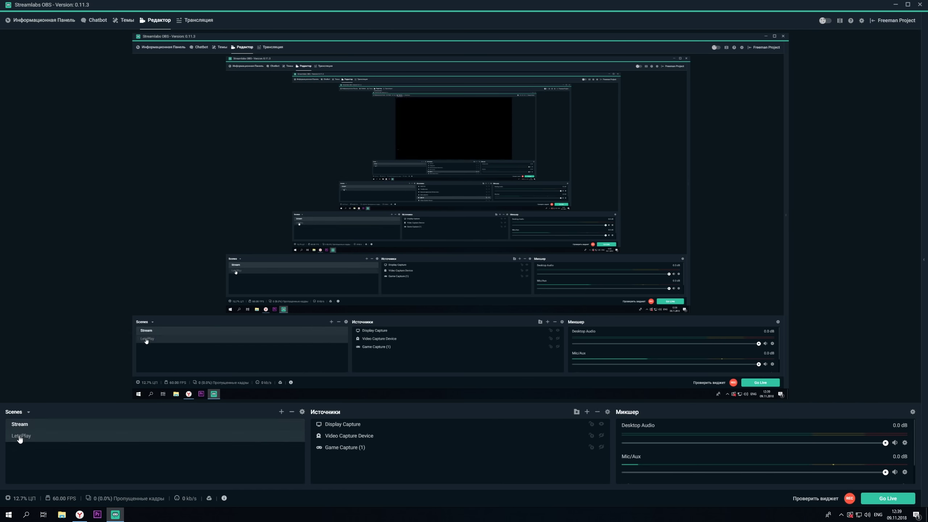
Step: Switch to the LetsPlay scene and toggle the visibility of its Video Capture Device and Game Capture (1) sources
left_click(20, 437)
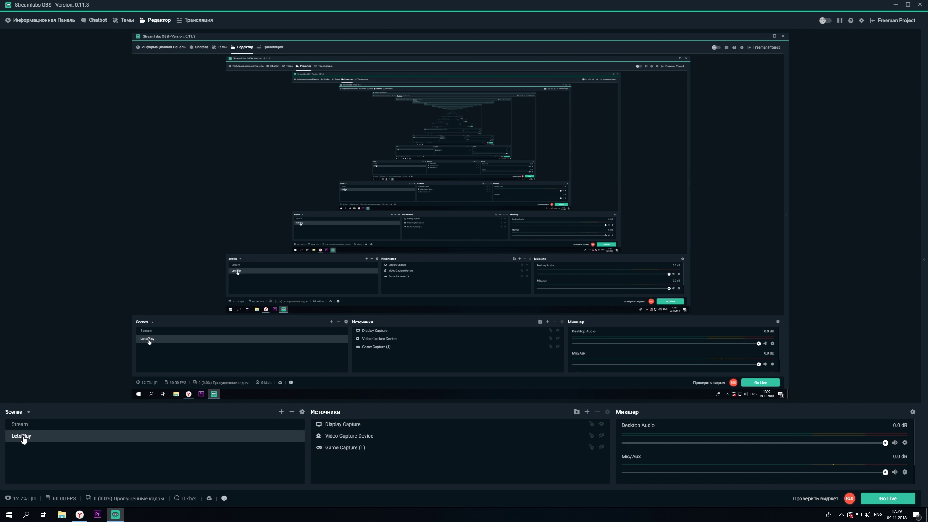
left_click(600, 446)
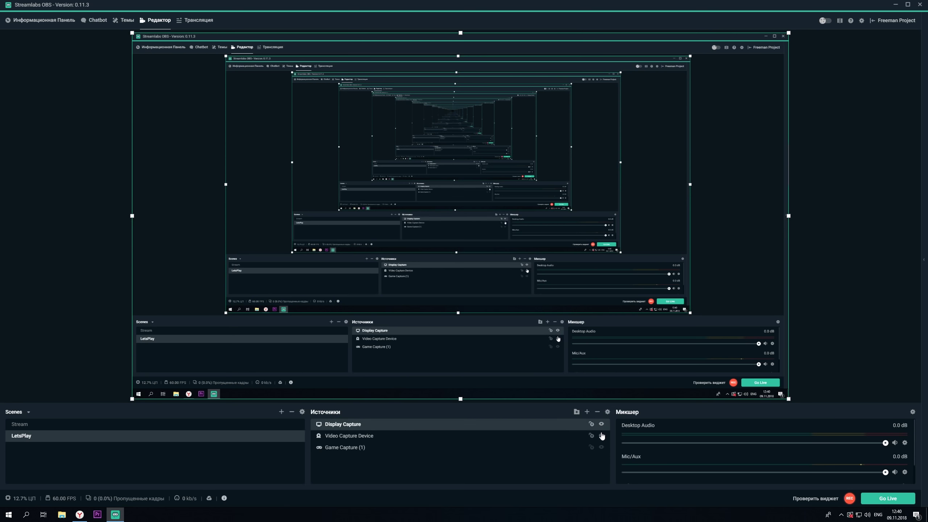
left_click(603, 437)
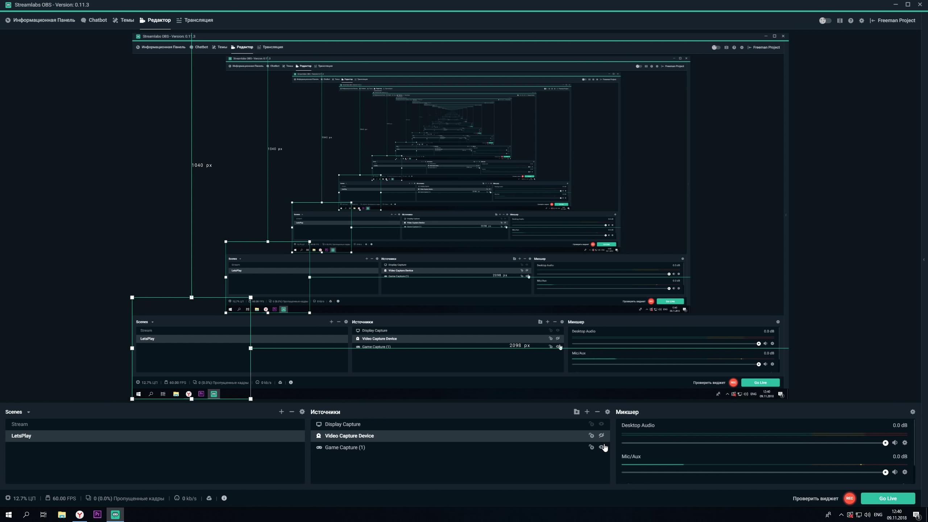
left_click(602, 444)
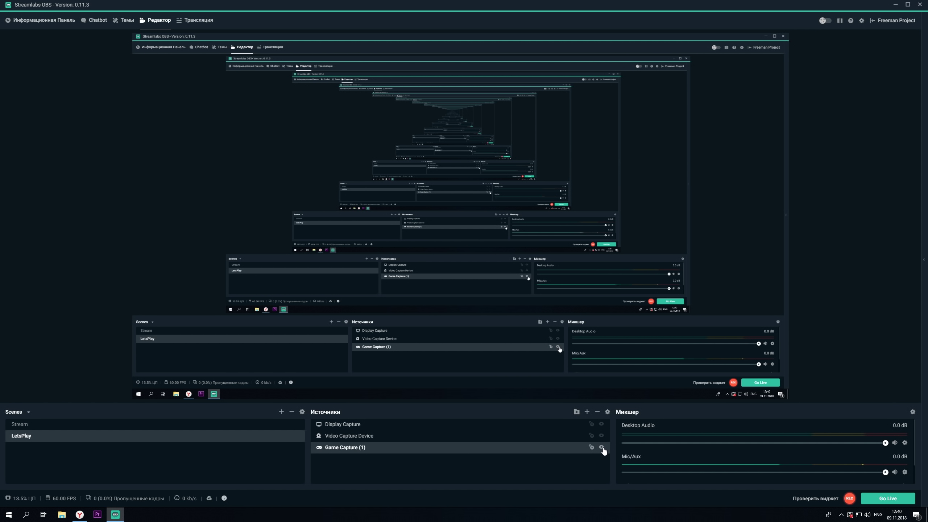
left_click(602, 438)
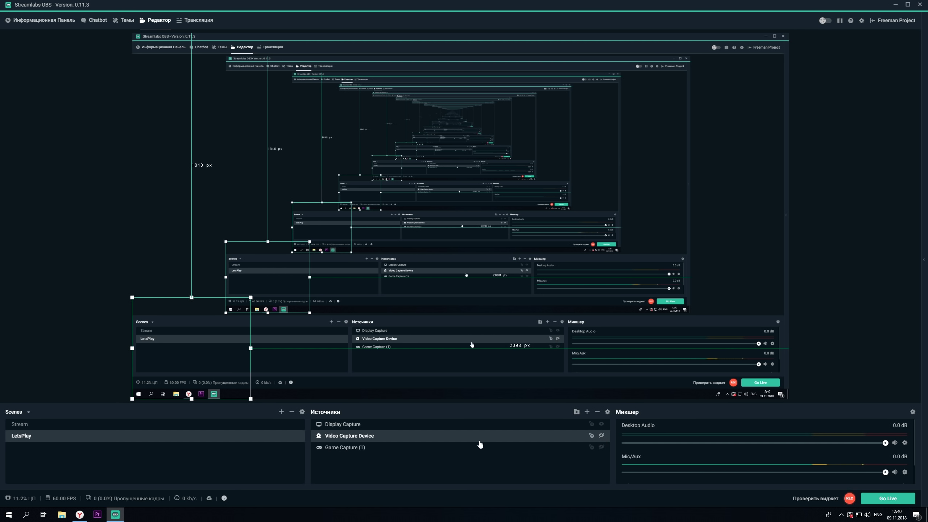
left_click(66, 103)
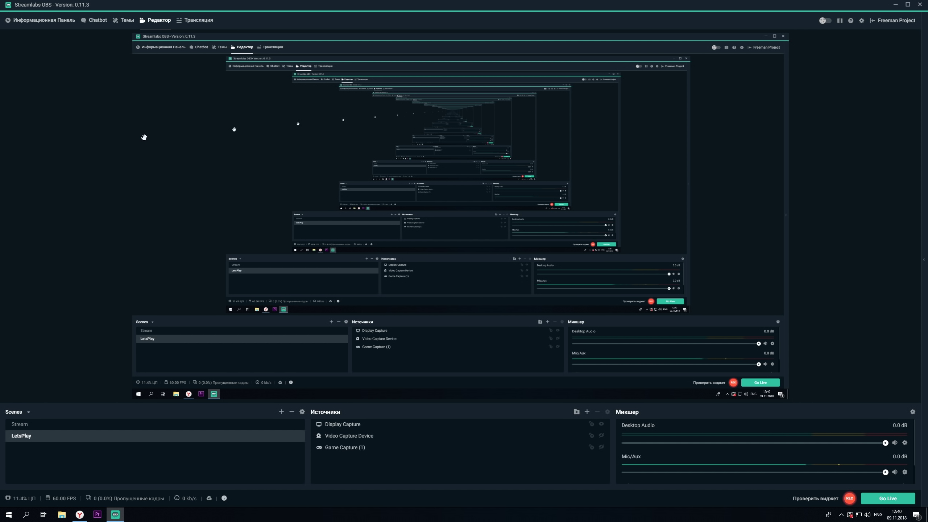
Step: Open the live view (Трансляция) and turn off its preview
left_click(188, 22)
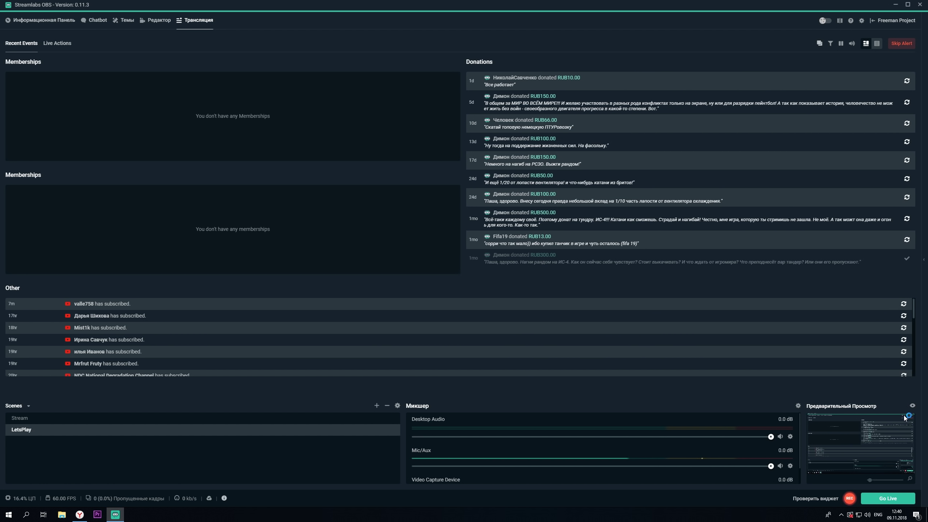
left_click(912, 405)
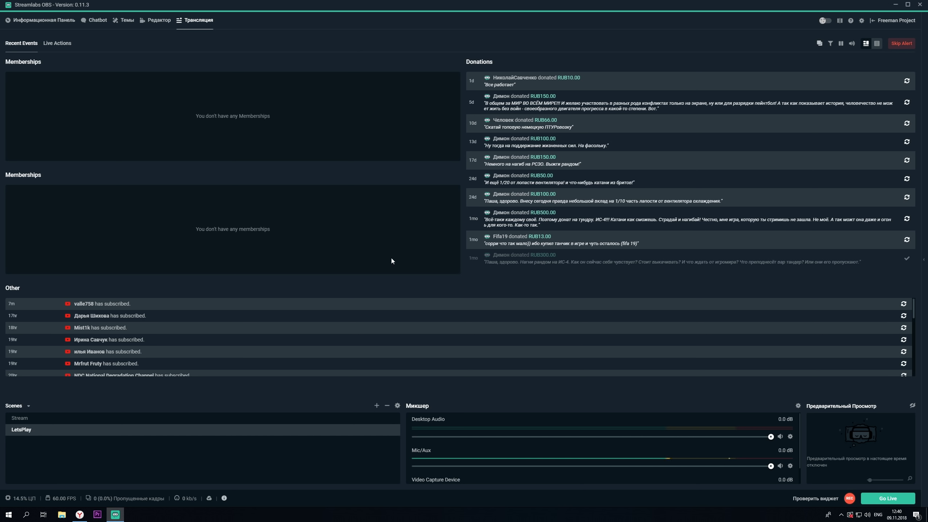
Step: Review the list of recent donations in the live view
left_click_drag(476, 78, 589, 281)
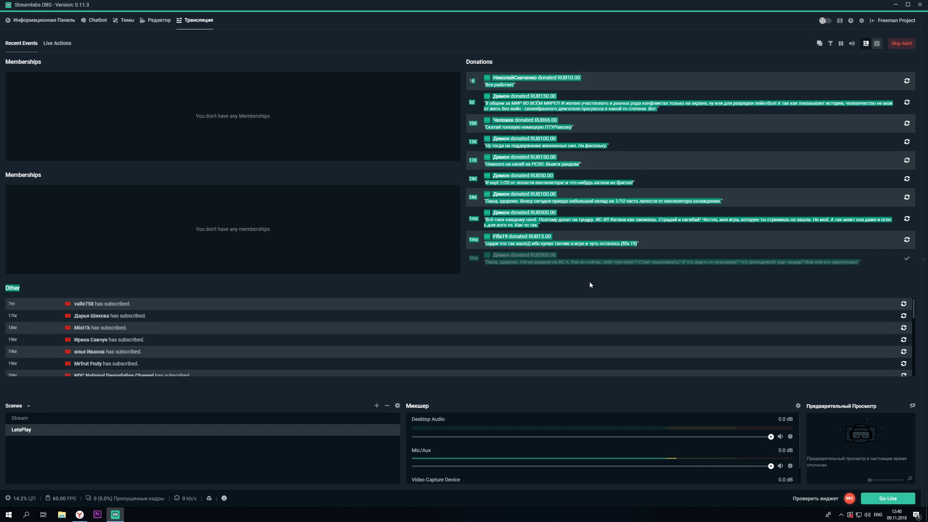
left_click(555, 148)
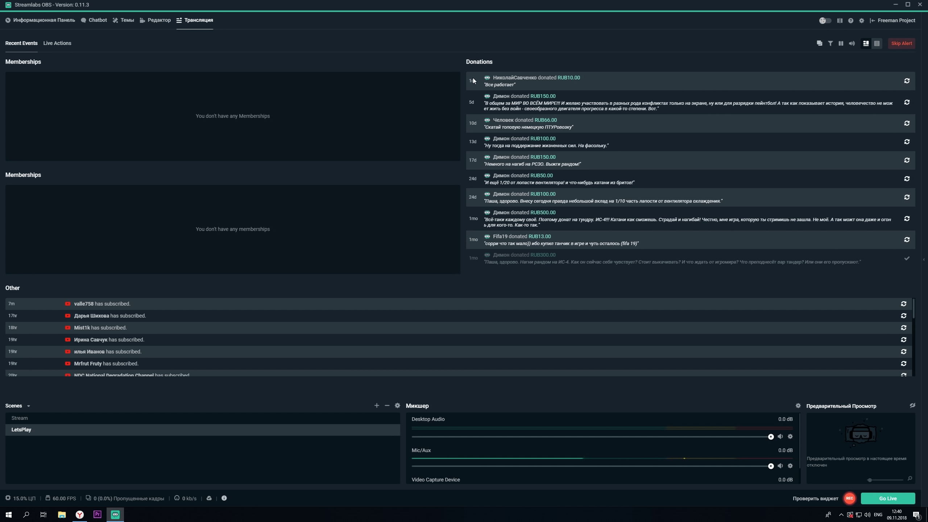
left_click_drag(472, 78, 585, 267)
left_click(519, 156)
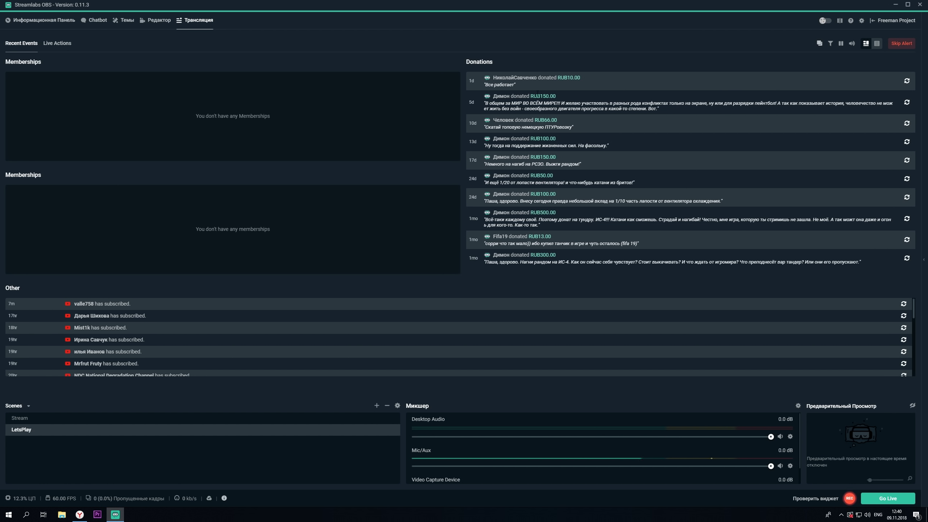